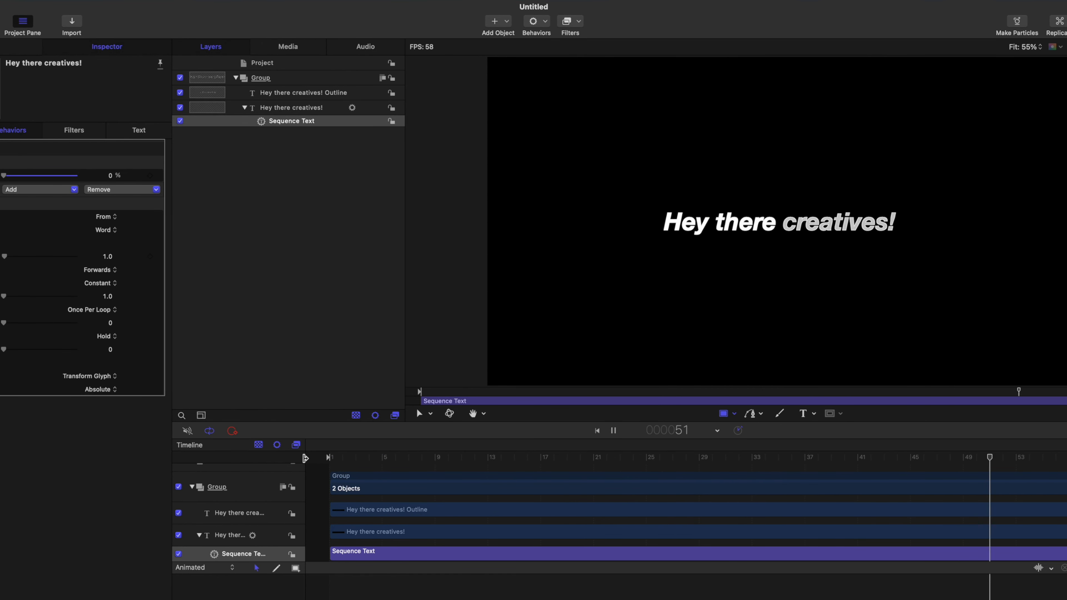
# Set the End Offset of the filled text's Sequence Text behavior to 10 and preview the animation from the start
pyautogui.press('space')
pyautogui.press('space')
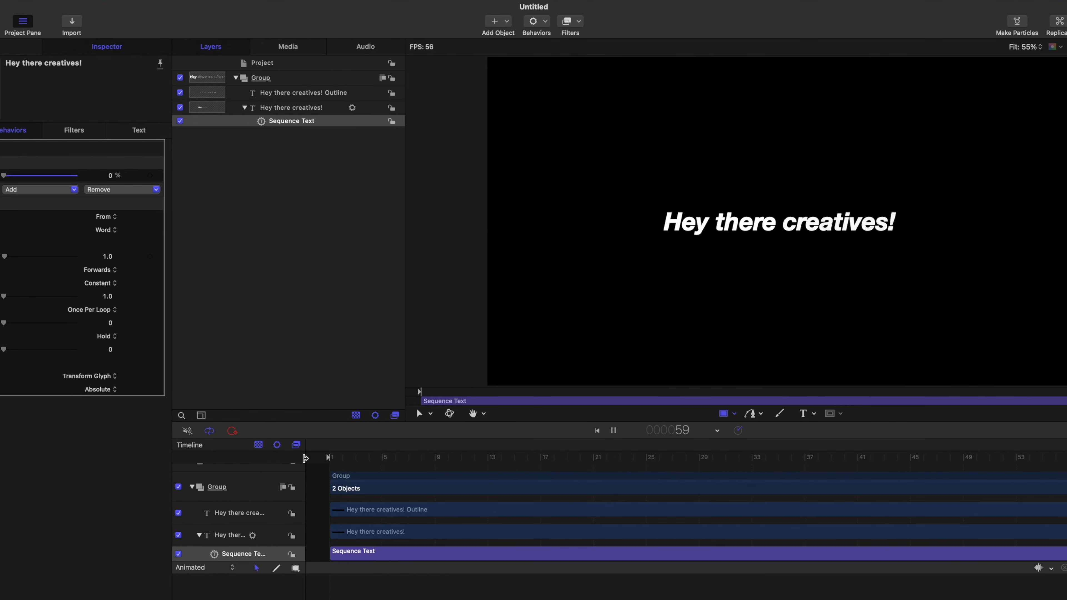
pyautogui.press('space')
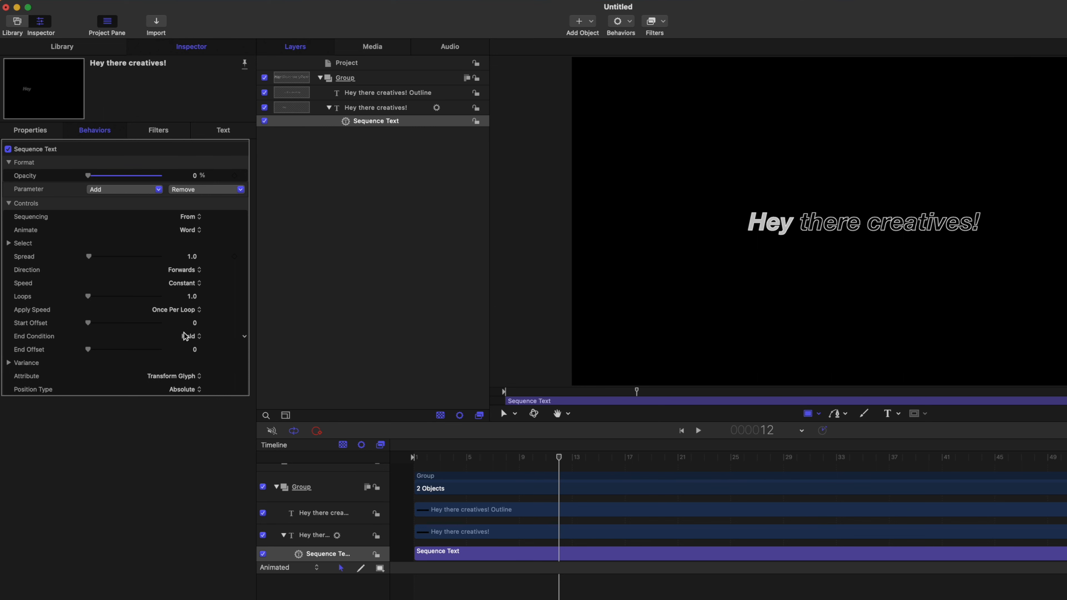
pyautogui.click(194, 349)
pyautogui.press('Return')
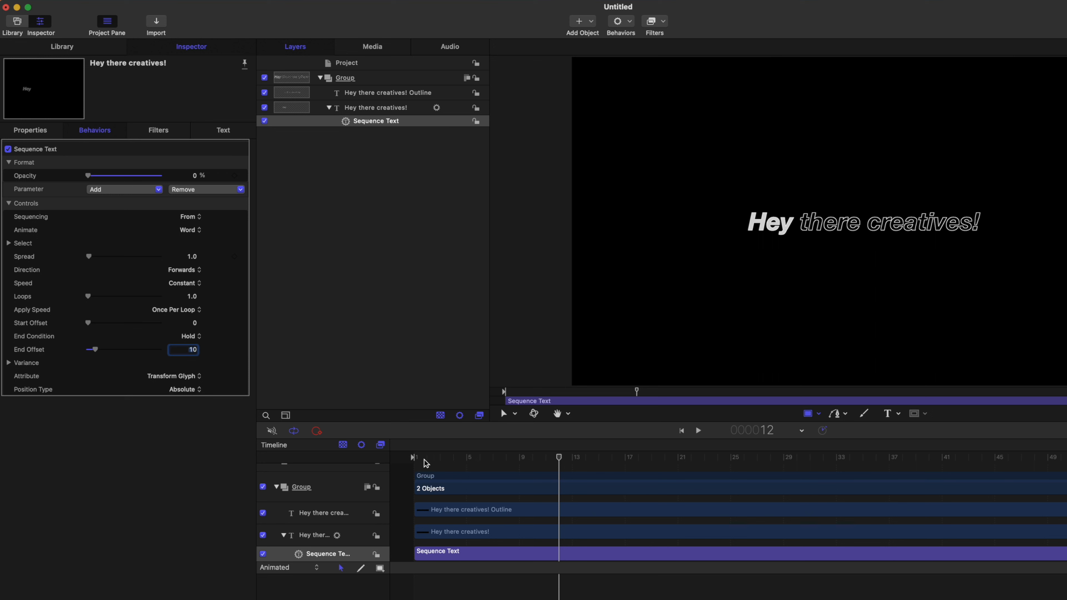
pyautogui.moveTo(426, 463); pyautogui.dragTo(400, 463)
pyautogui.press('space')
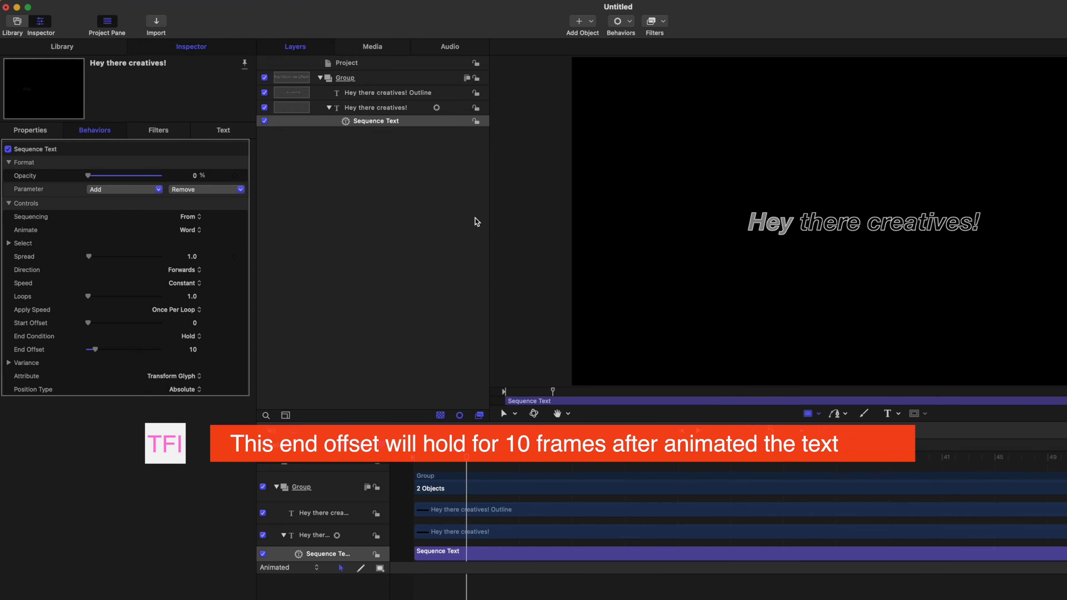
# Add a Link parameter behavior to the outline layer's text content, with the "Hey there creatives!" layer as its source
pyautogui.click(389, 93)
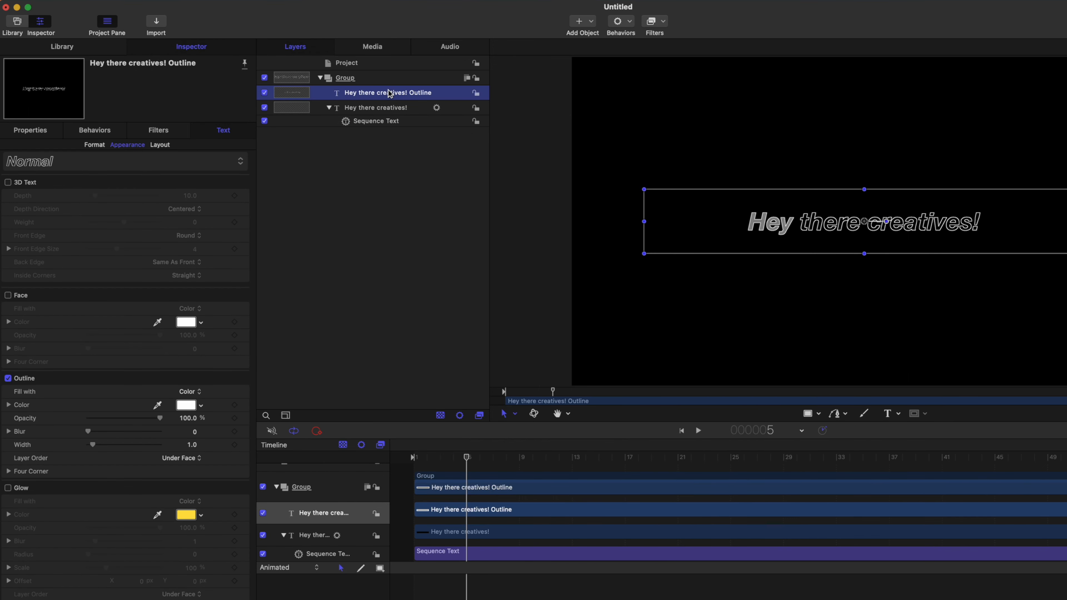
pyautogui.click(95, 145)
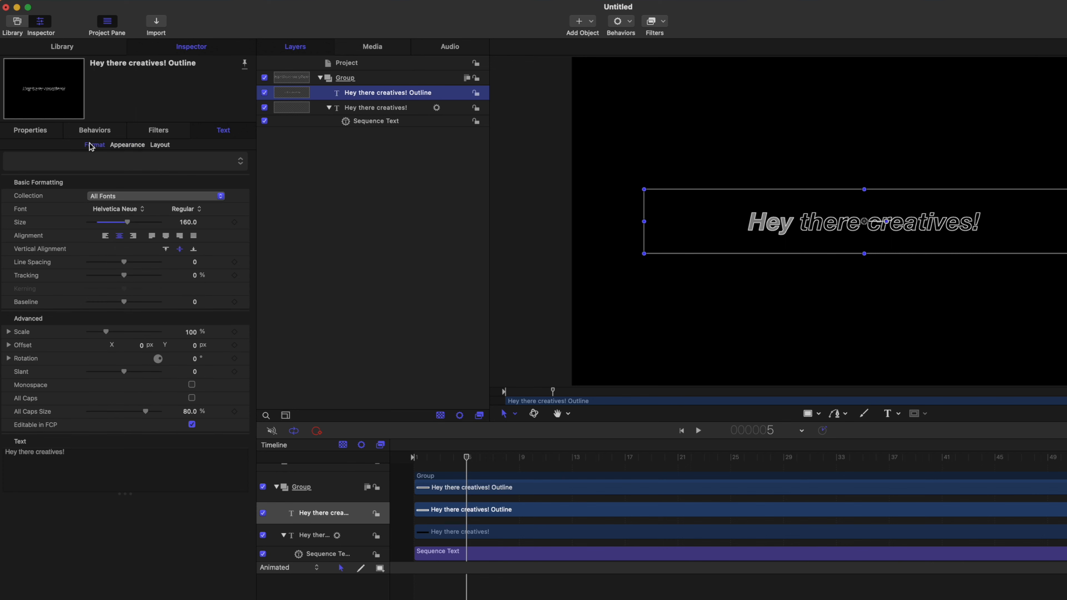
pyautogui.rightClick(242, 442)
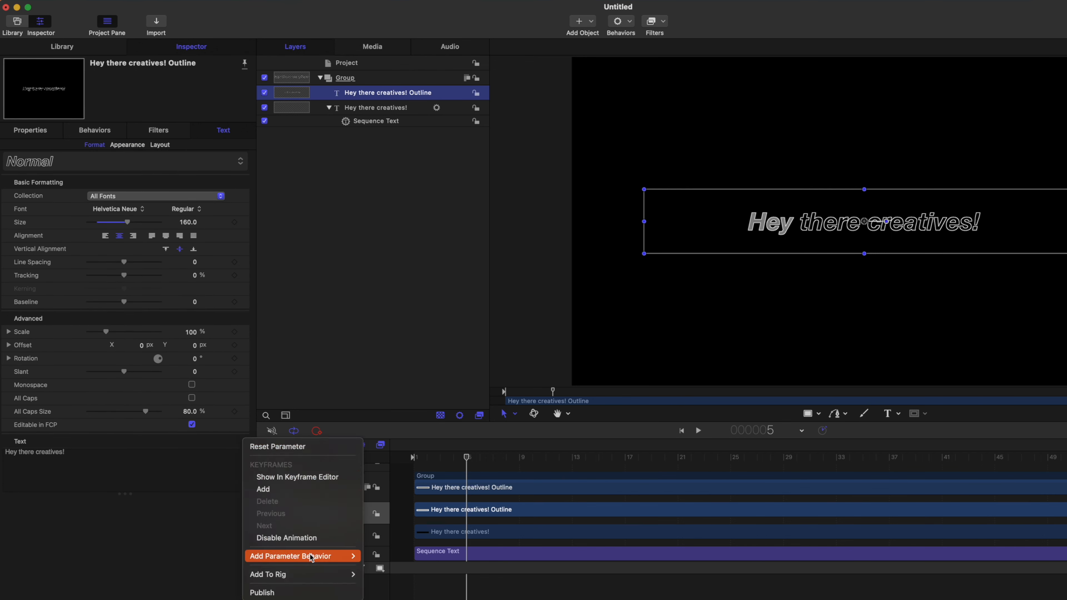
pyautogui.moveTo(311, 557)
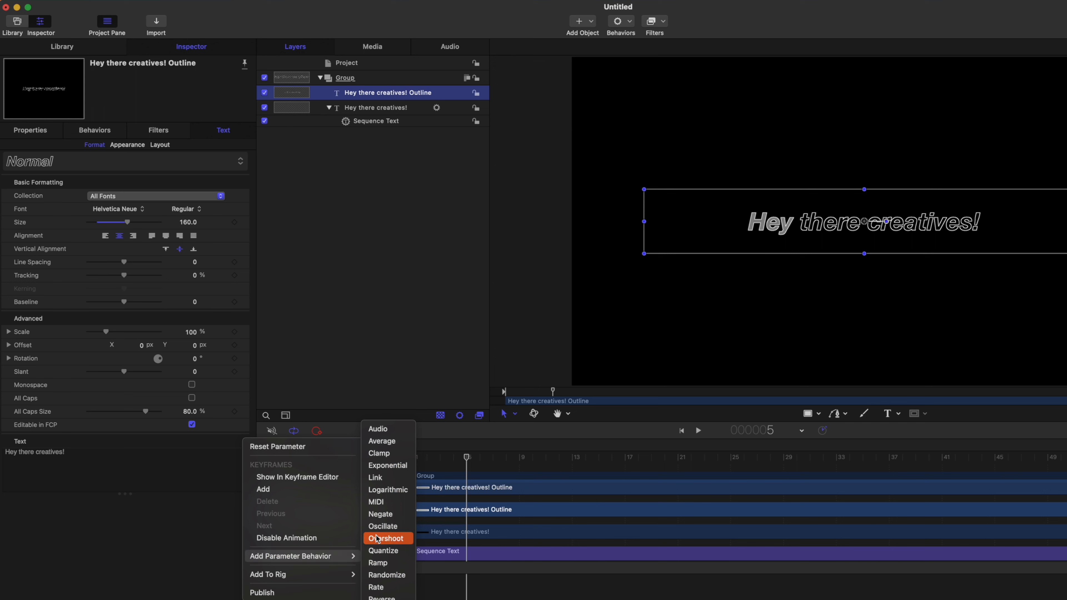
pyautogui.click(388, 479)
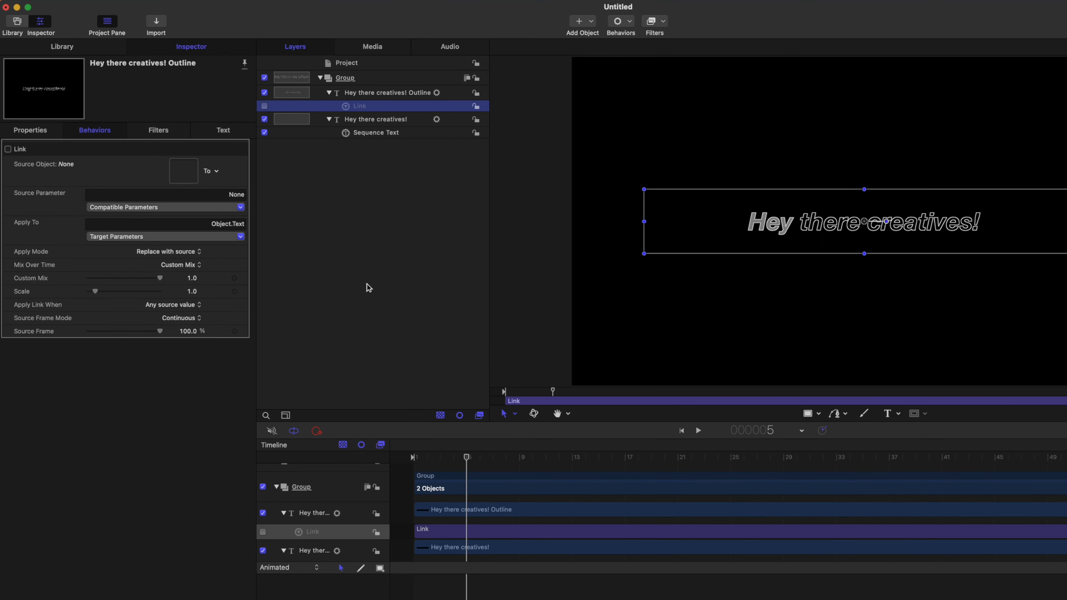
pyautogui.moveTo(354, 122); pyautogui.dragTo(183, 173)
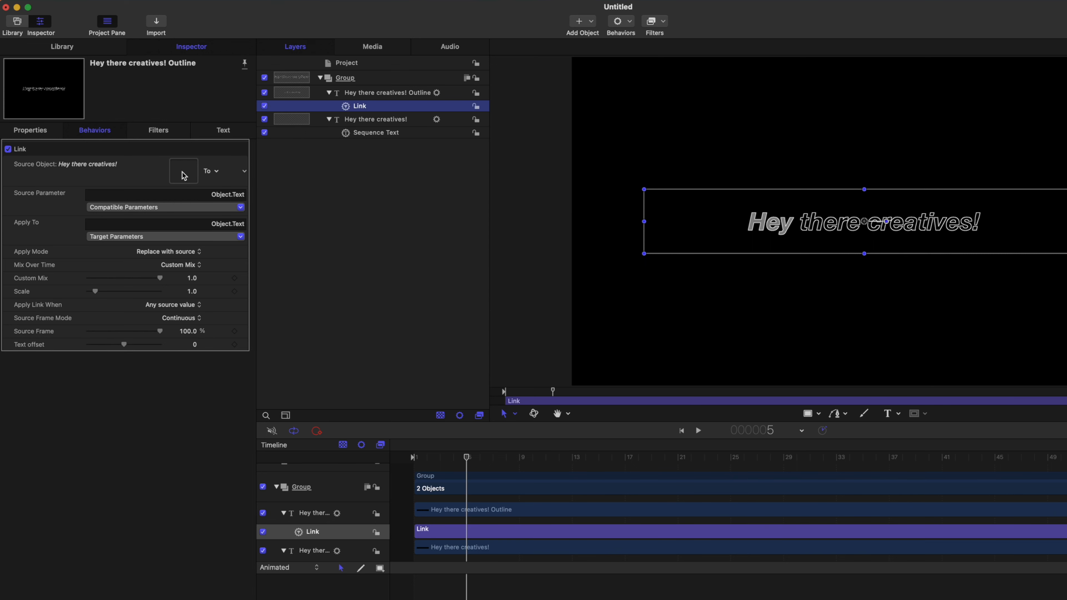
# Test the link by deleting the last characters of the main layer's text and restoring it to "Hey there creatives!"
pyautogui.click(366, 122)
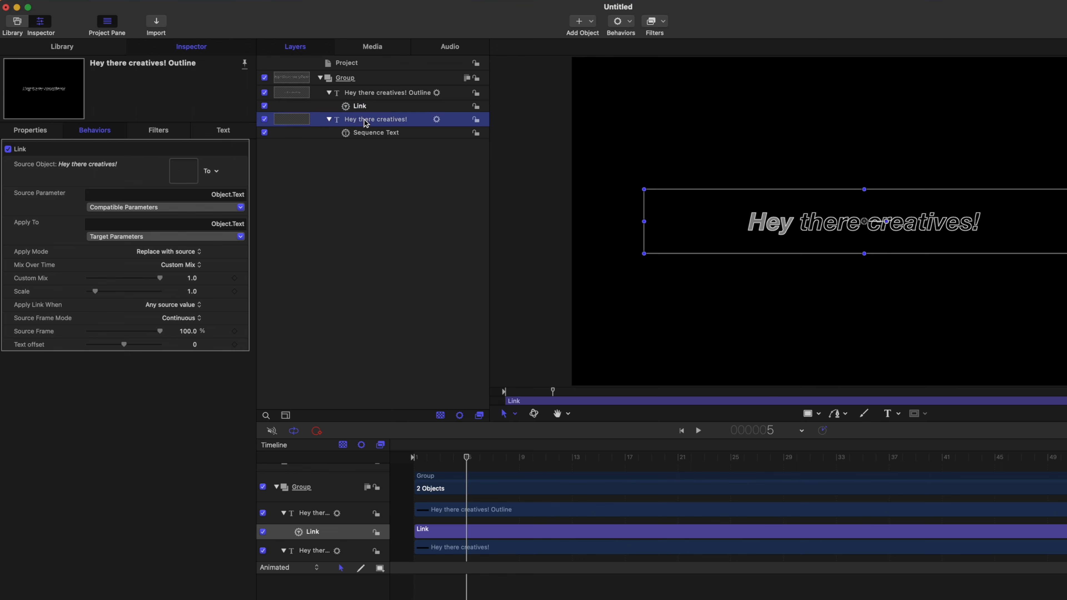
pyautogui.click(95, 460)
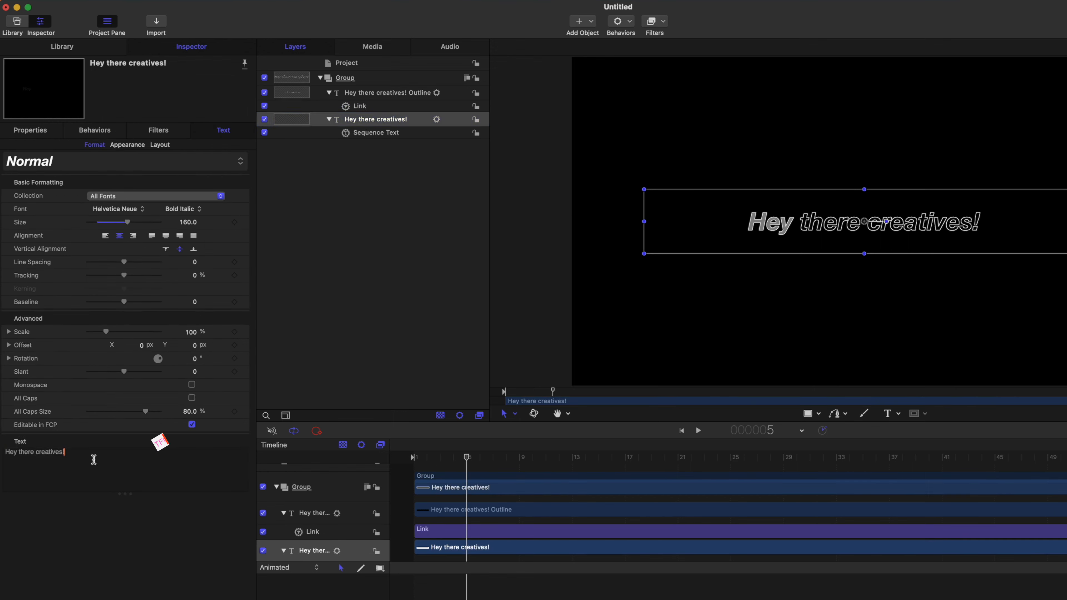
pyautogui.press('BackSpace')
pyautogui.press('BackSpace')
pyautogui.press('BackSpace')
pyautogui.press('BackSpace')
pyautogui.press('BackSpace')
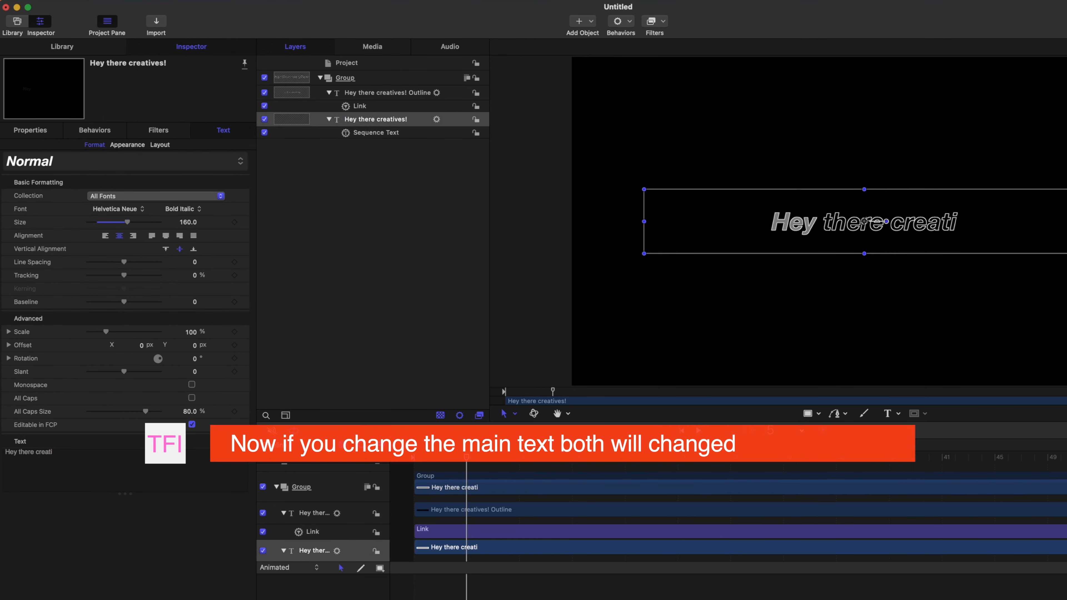
pyautogui.write('ives')
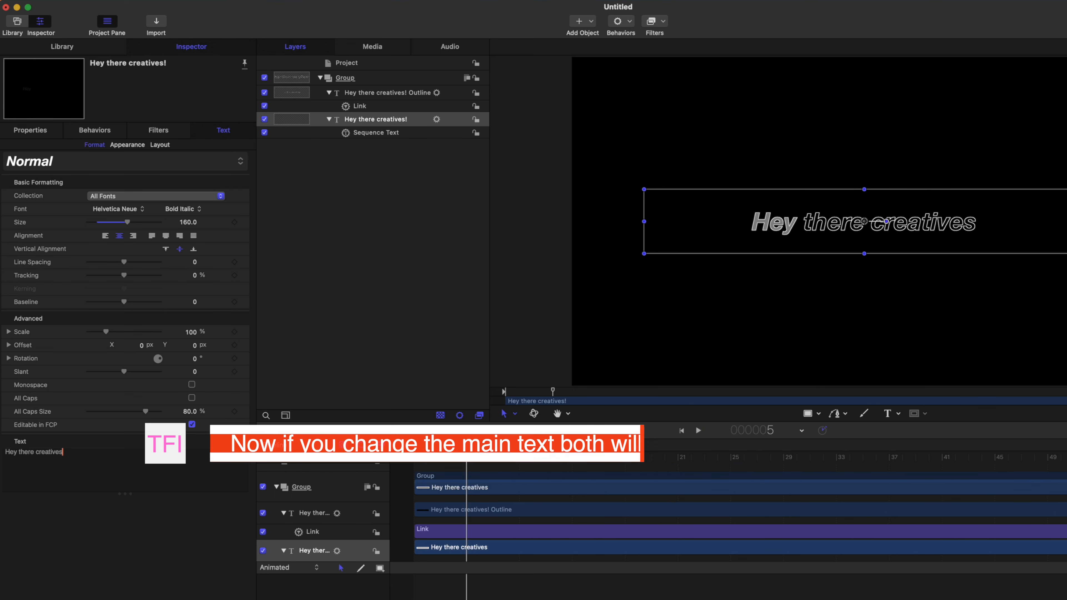
pyautogui.write('!')
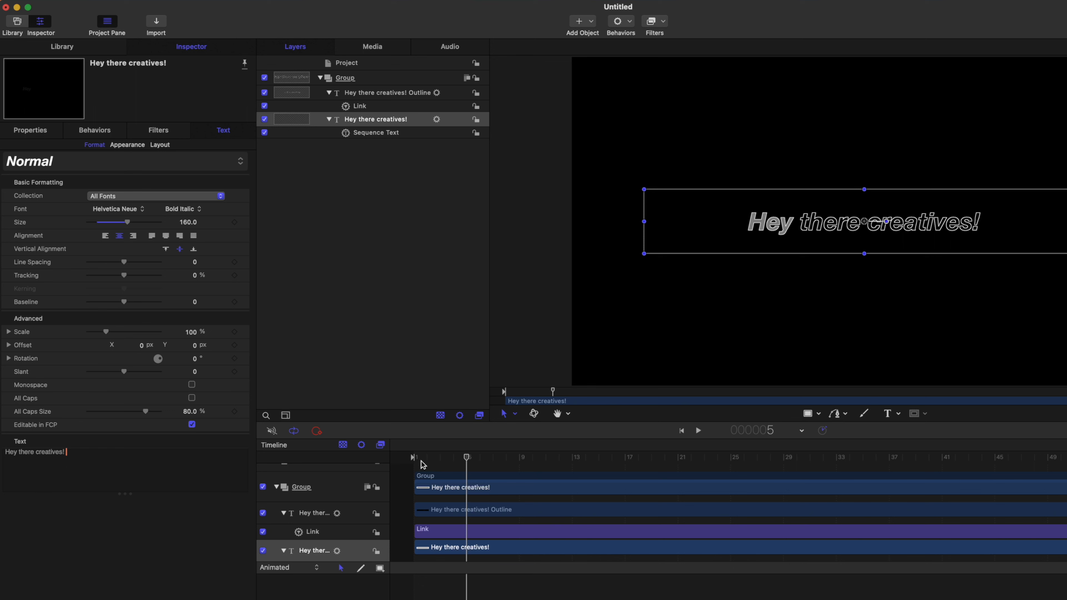
# Play the linked text animation from the first frame
pyautogui.click(406, 459)
pyautogui.press('space')
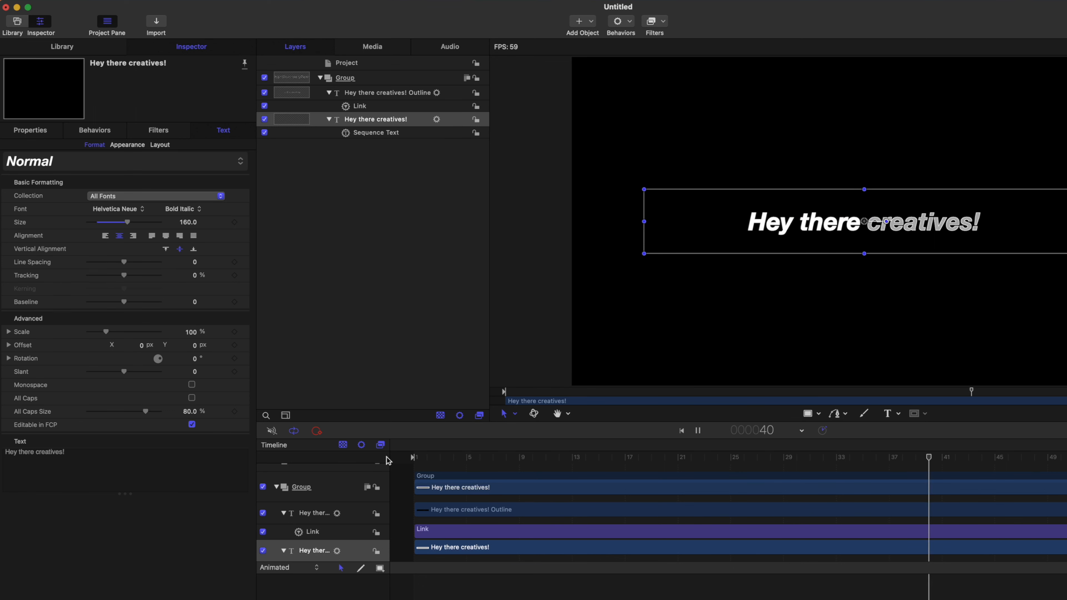
pyautogui.click(374, 455)
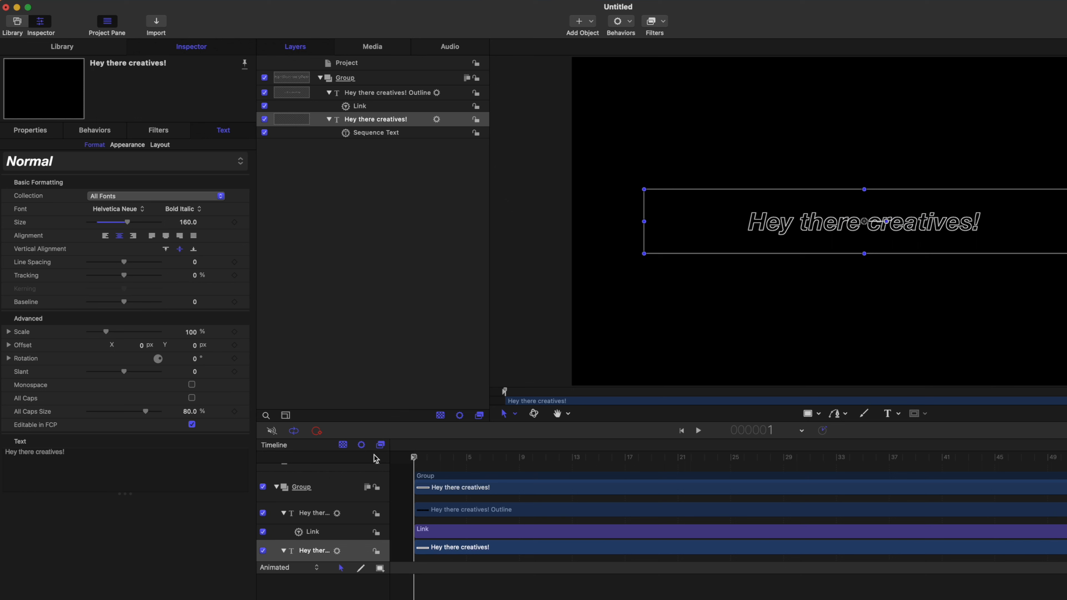
pyautogui.press('space')
# Add a Sequence Text behavior from the Text Animation category to the "Hey there creatives! Outline" layer
pyautogui.click(389, 94)
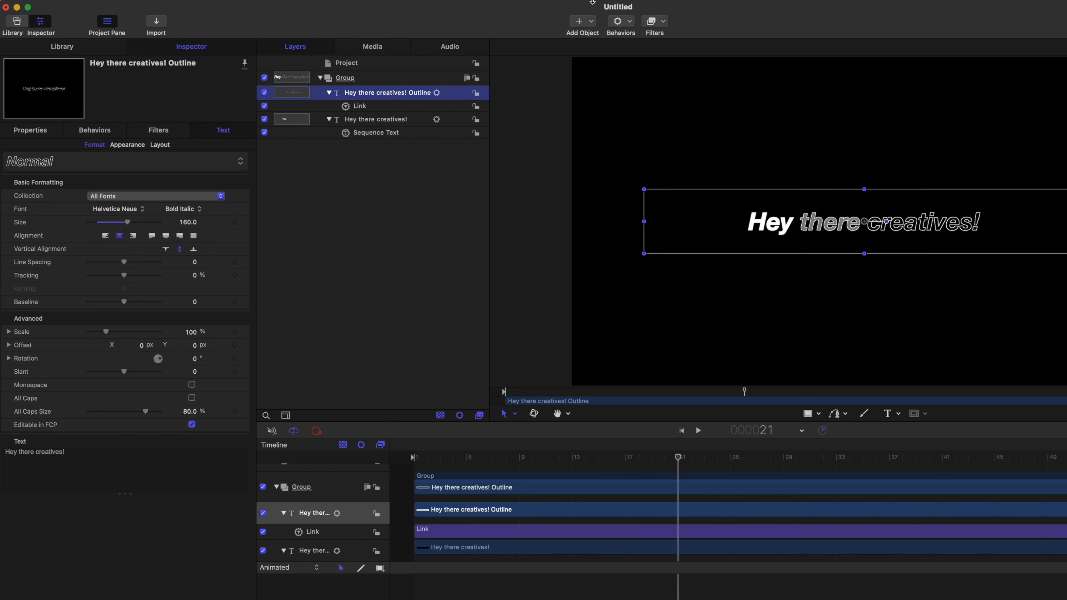
pyautogui.click(629, 23)
pyautogui.moveTo(652, 164)
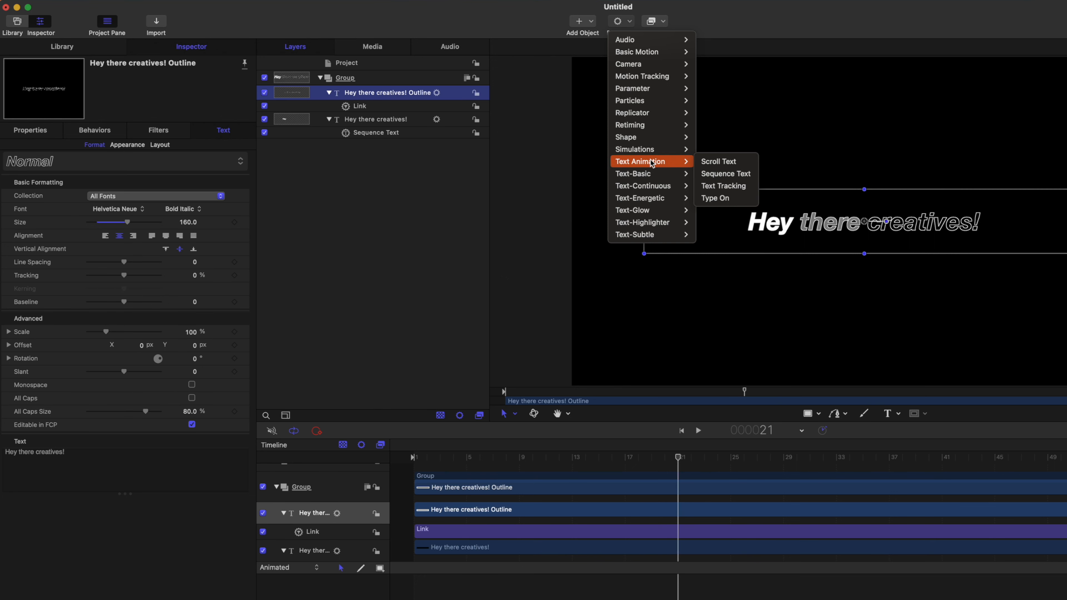
pyautogui.click(726, 174)
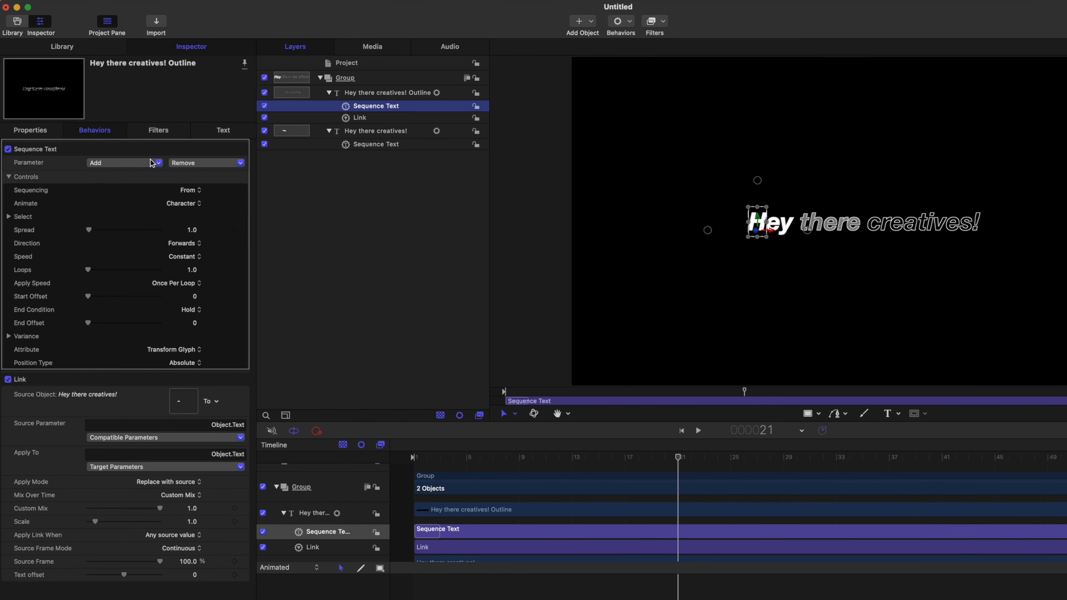
# Add the Opacity format parameter to the outline's Sequence Text behavior and set it to 0%
pyautogui.click(158, 163)
pyautogui.moveTo(141, 179)
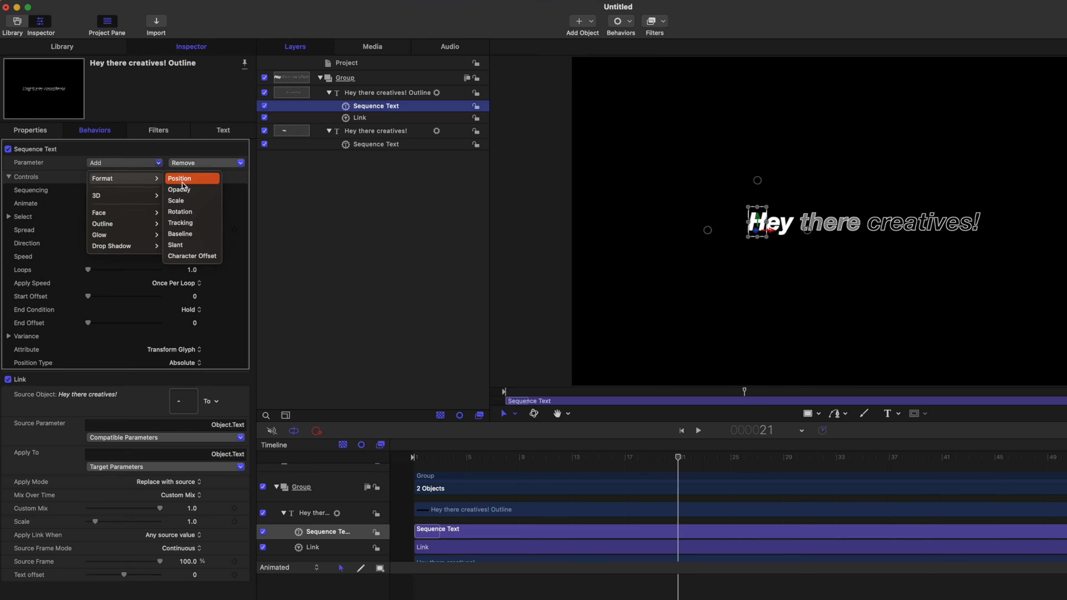
pyautogui.click(184, 192)
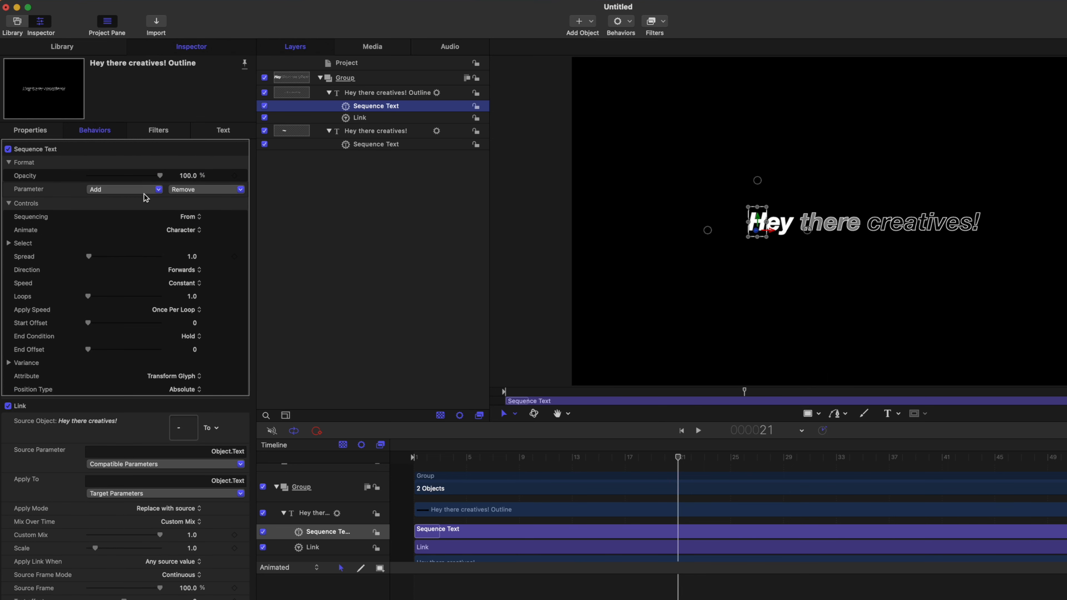
pyautogui.moveTo(161, 178); pyautogui.dragTo(65, 180)
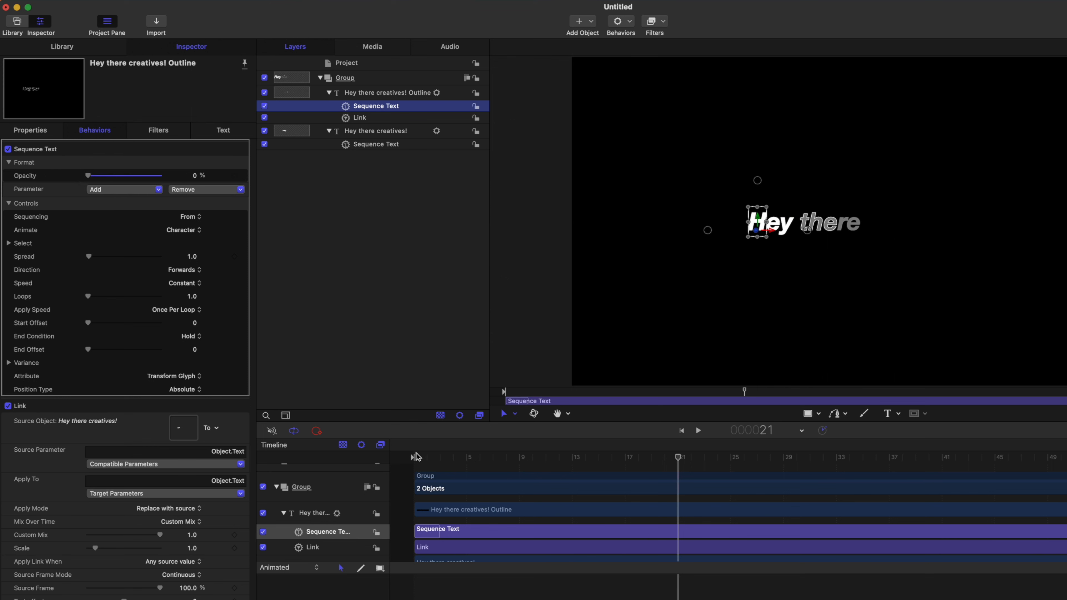
# Trim the end of the outline's Sequence Text behavior to frame 10
pyautogui.moveTo(416, 457); pyautogui.dragTo(492, 462)
pyautogui.press('space')
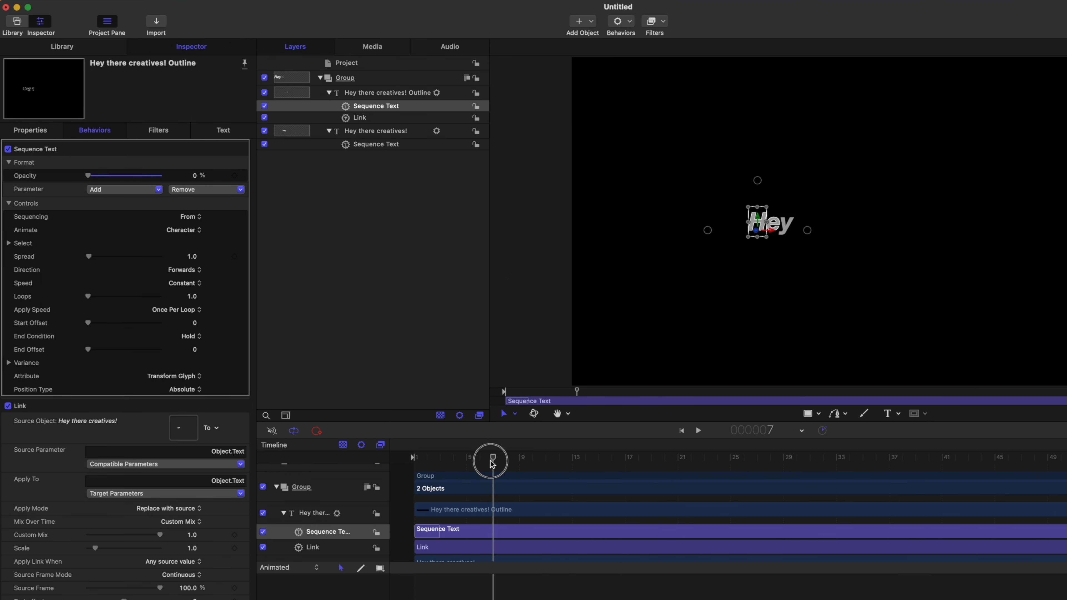
pyautogui.press('Left')
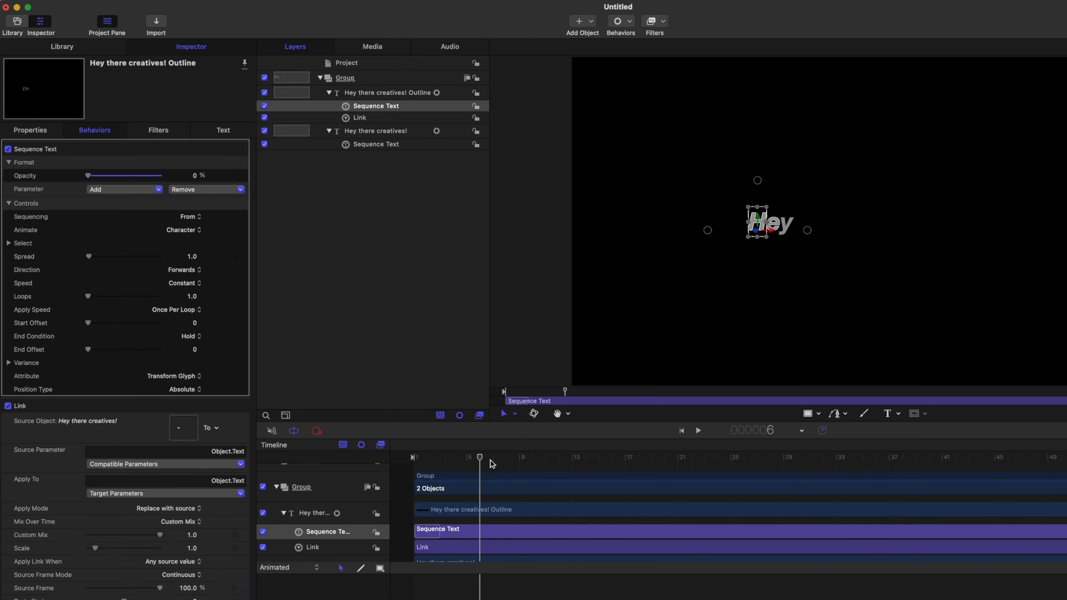
pyautogui.press('Right')
pyautogui.press('Right')
pyautogui.press('Right')
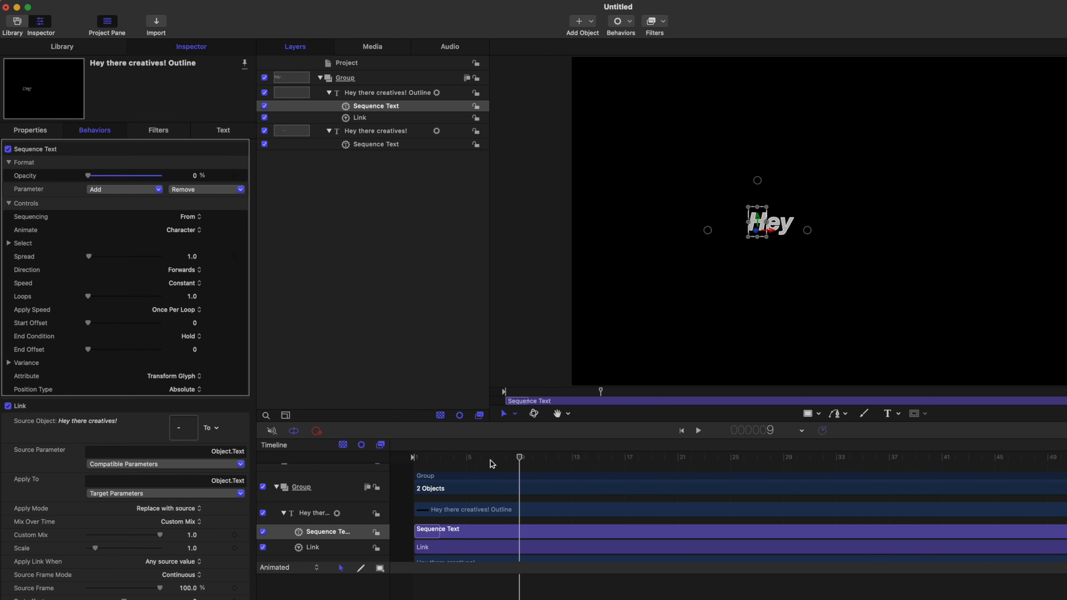
pyautogui.press('Right')
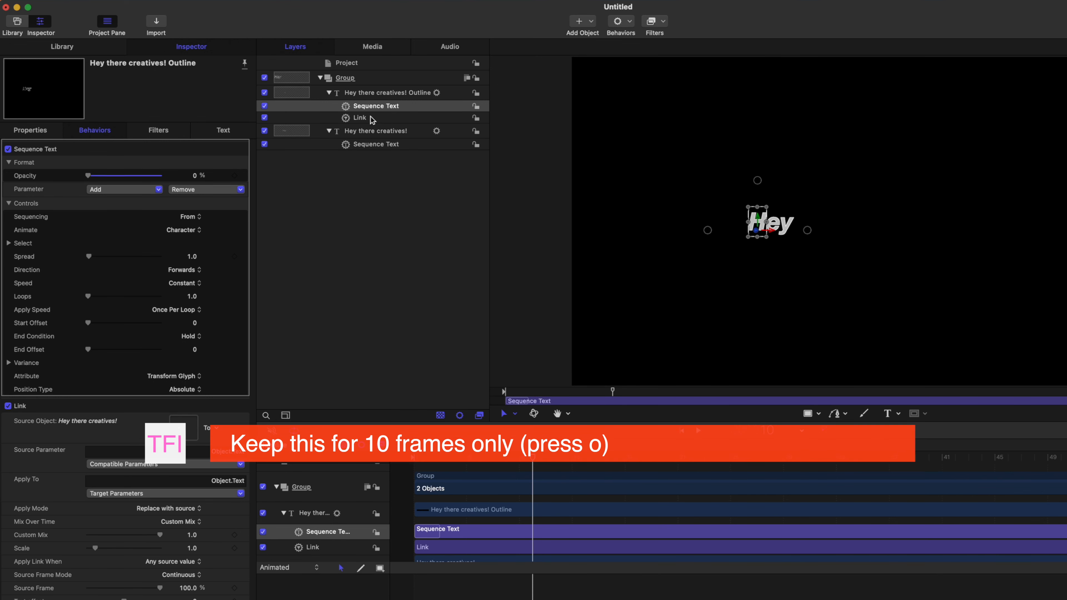
pyautogui.press('o')
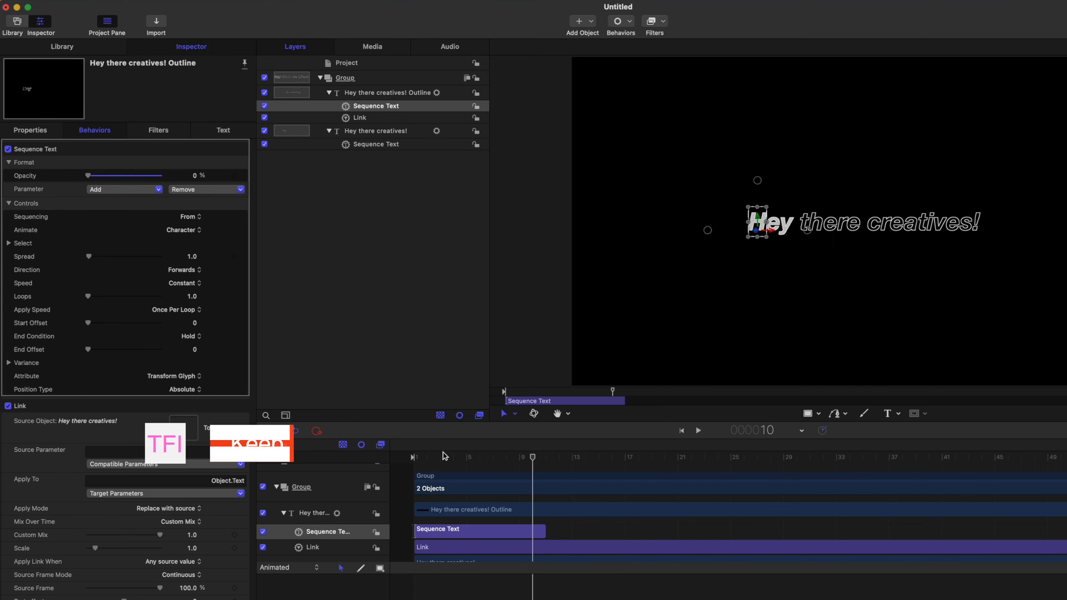
# Play the animation from the start and step backward frame by frame to inspect how the outline text fades in
pyautogui.moveTo(443, 457); pyautogui.dragTo(385, 457)
pyautogui.press('space')
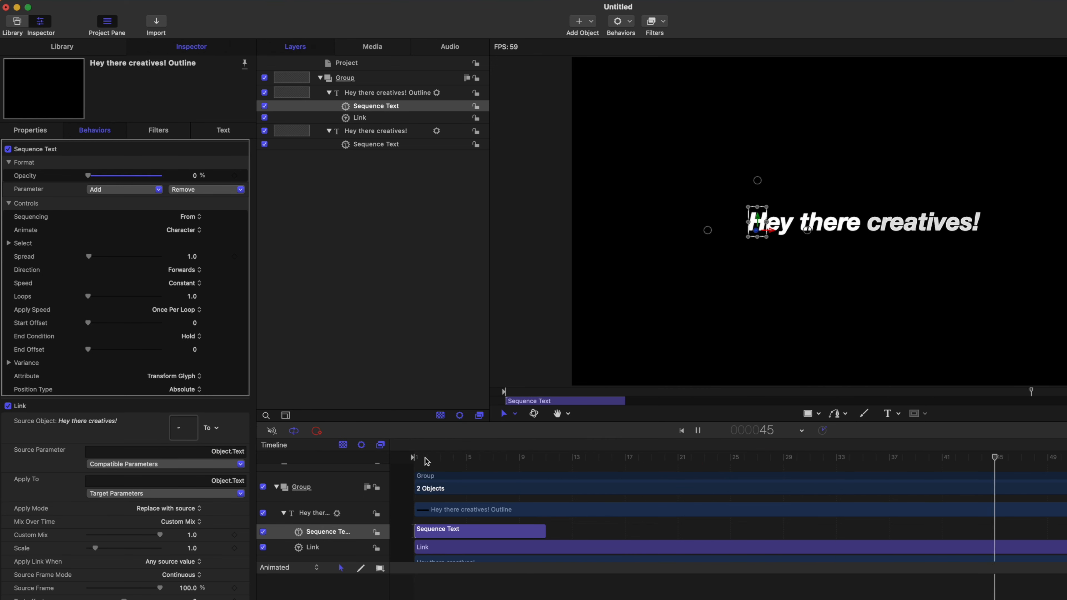
pyautogui.press('space')
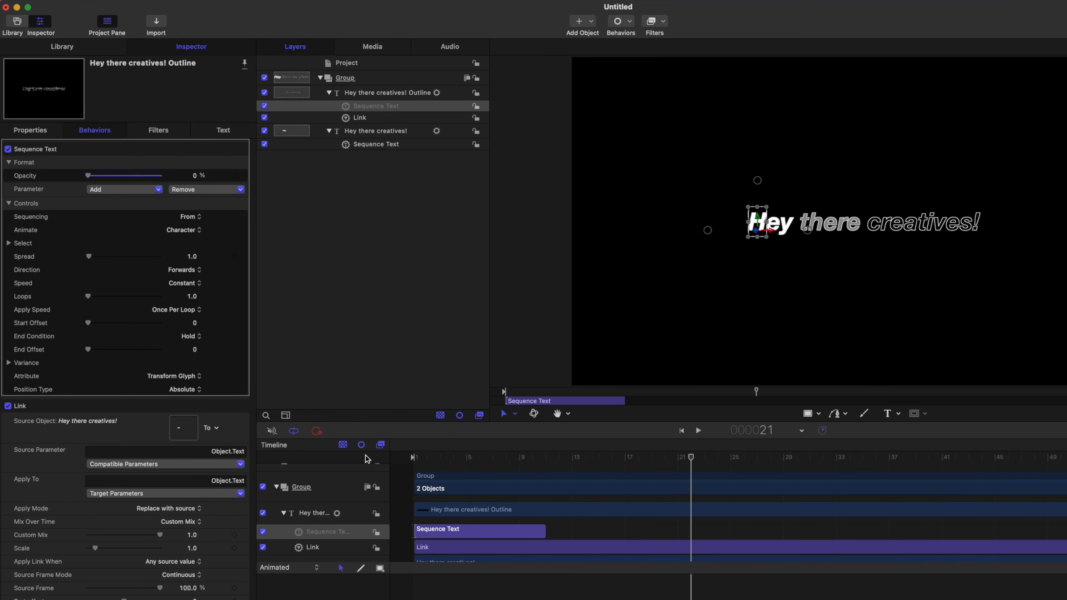
pyautogui.press('Left')
pyautogui.press('Left')
pyautogui.press('Left')
pyautogui.press('Left')
pyautogui.press('Left')
pyautogui.press('Left')
pyautogui.press('Left')
pyautogui.press('Left')
pyautogui.press('Left')
pyautogui.press('Left')
pyautogui.press('Left')
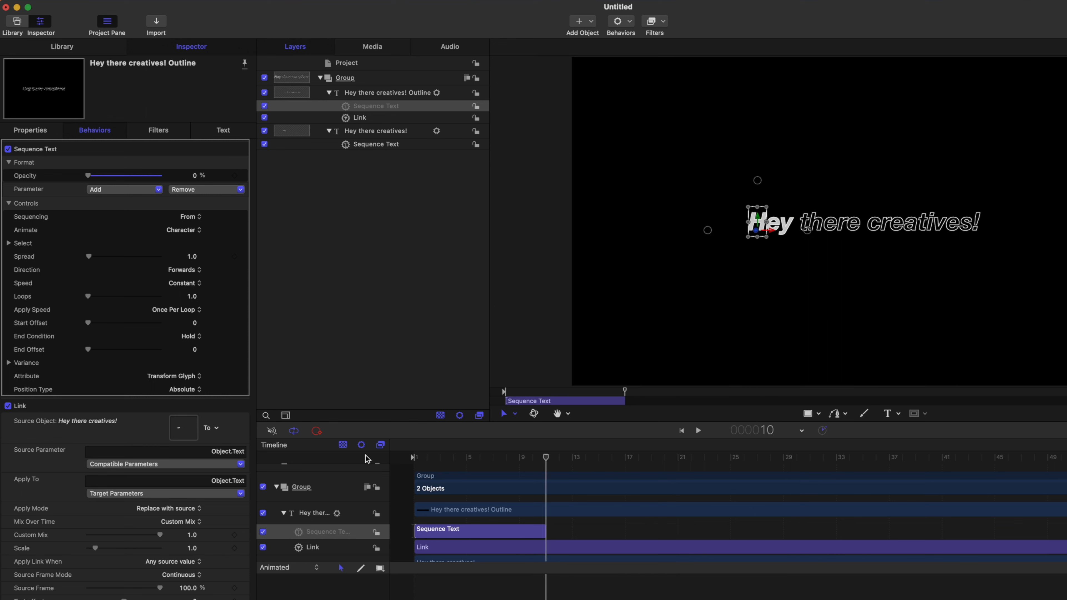
pyautogui.press('Left')
pyautogui.press('Left')
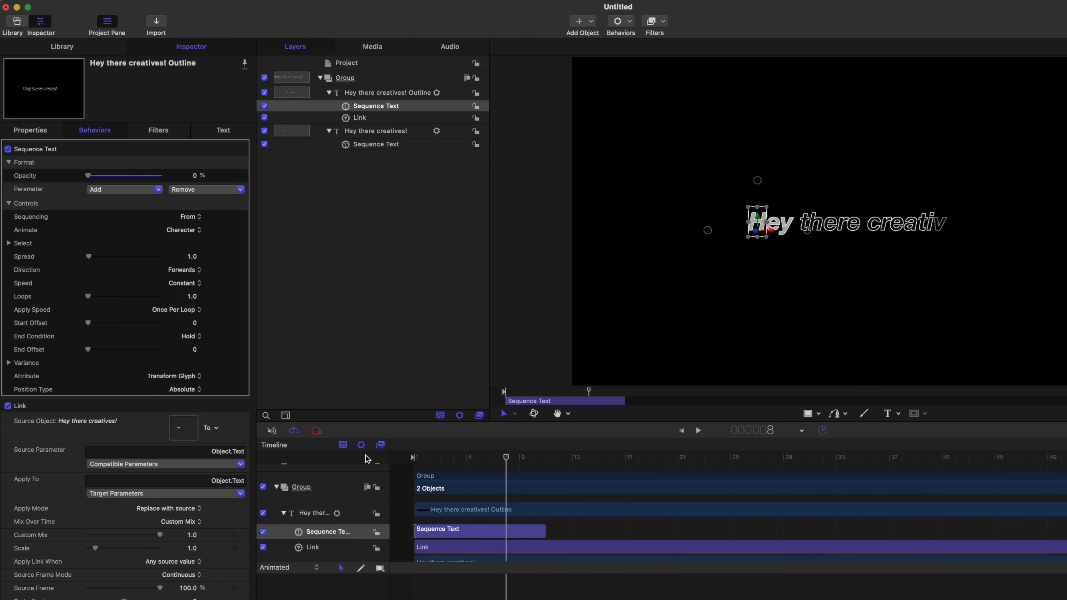
# Set the outline's Sequence Text behavior to animate by Line and return the playhead to frame 1
pyautogui.click(179, 230)
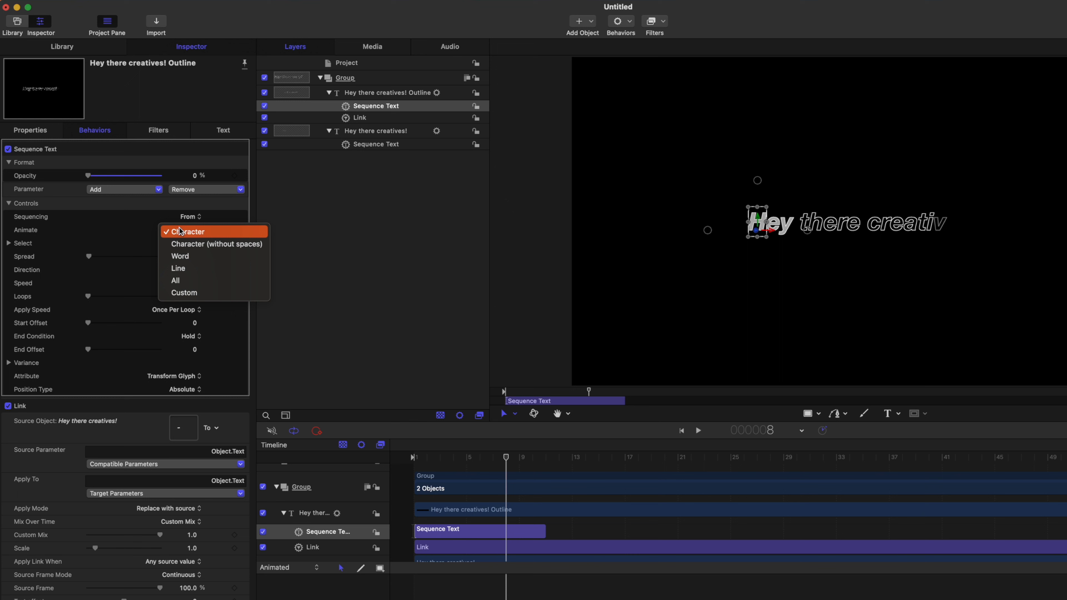
pyautogui.click(183, 272)
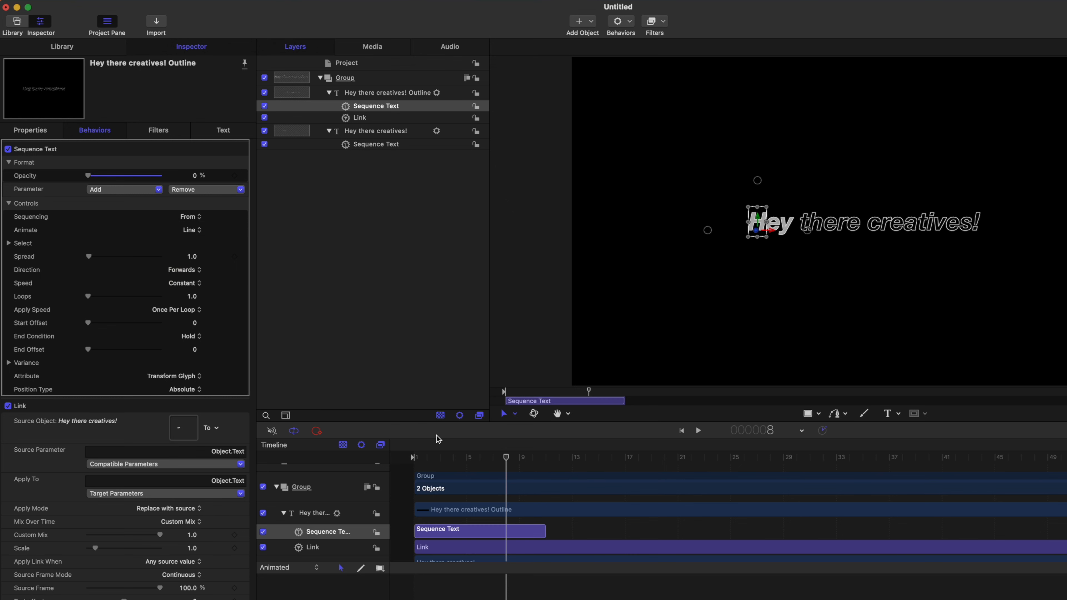
pyautogui.moveTo(439, 462); pyautogui.dragTo(363, 453)
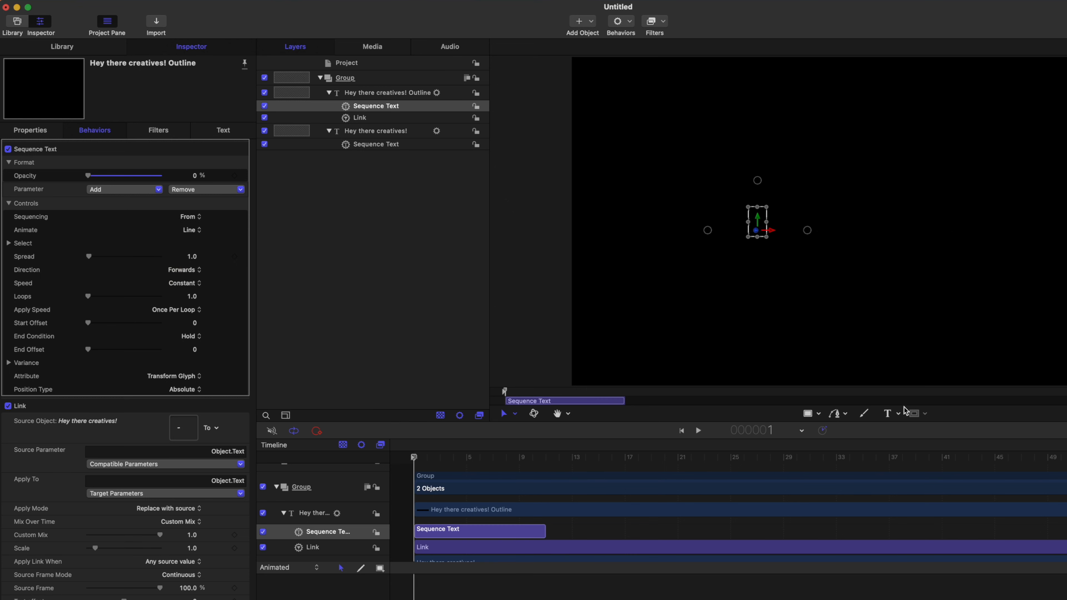
# Play the animation from frame 1 to review the outline fading in and the filled words appearing over it
pyautogui.click(808, 413)
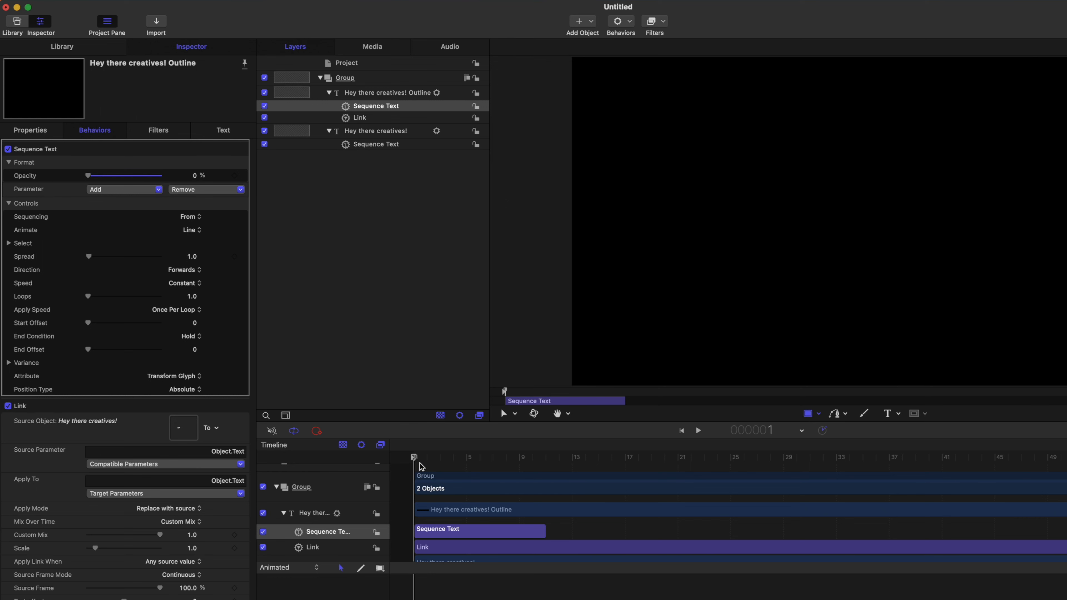
pyautogui.press('space')
pyautogui.press('space')
pyautogui.moveTo(427, 461); pyautogui.dragTo(403, 462)
pyautogui.press('space')
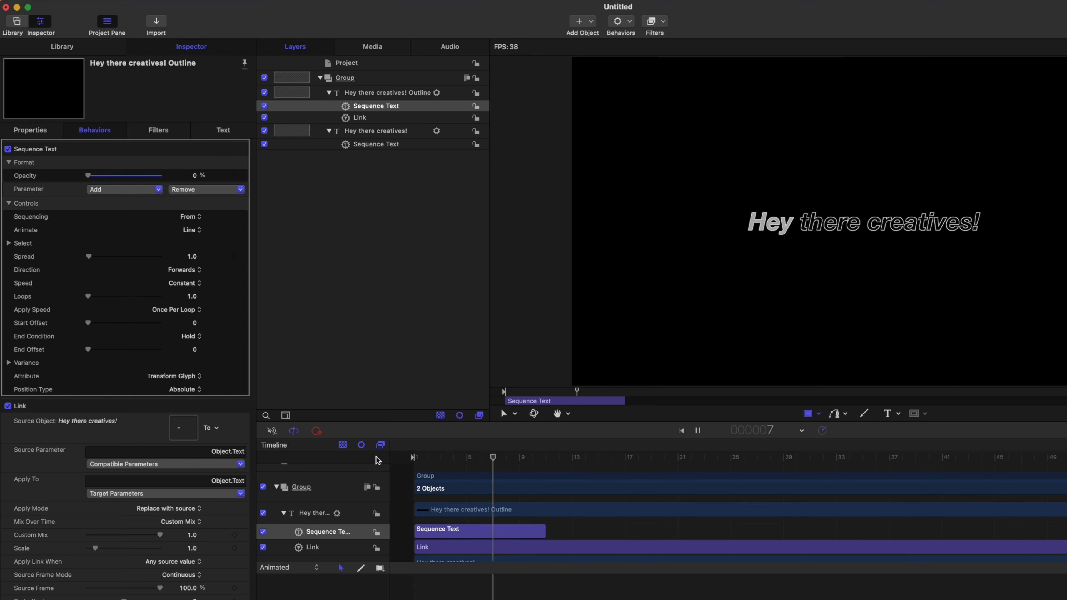
pyautogui.click(384, 460)
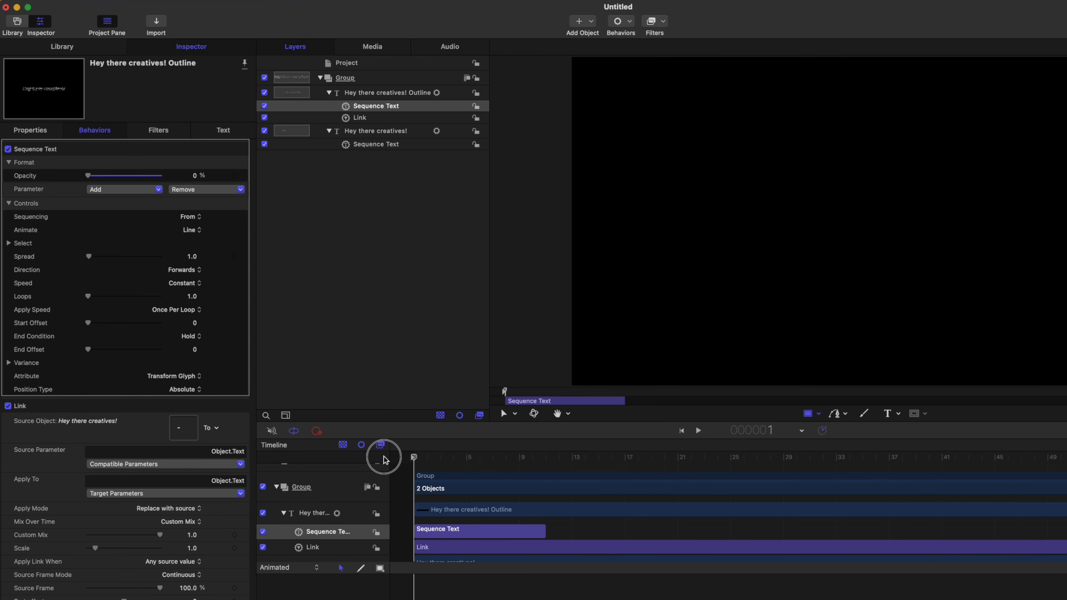
pyautogui.press('space')
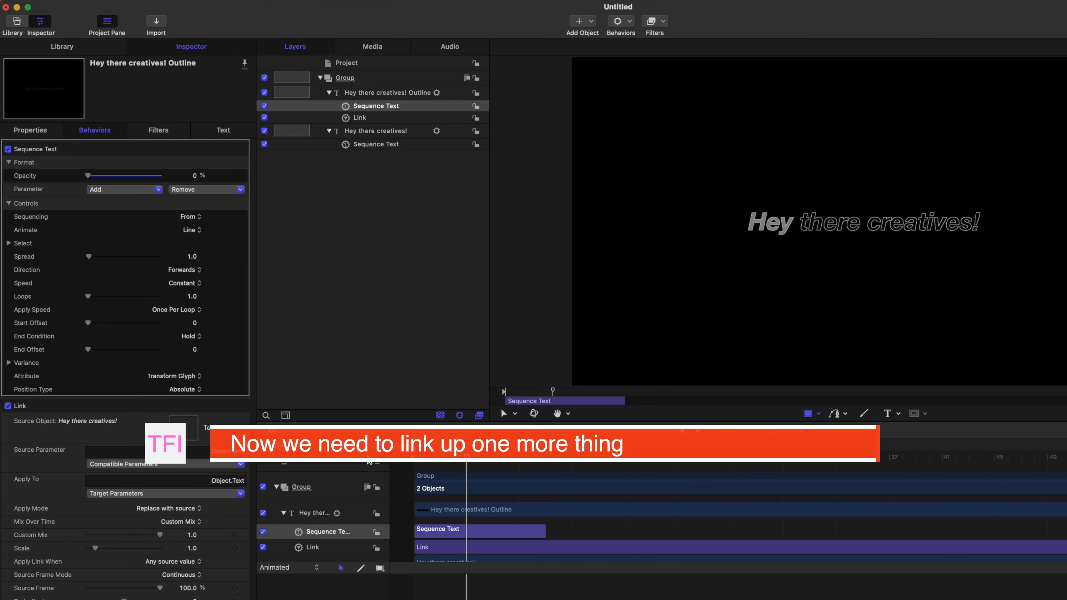
# Try a size of 190 on the filled text to compare it with the outline, and set the size to 160
pyautogui.click(376, 130)
pyautogui.click(223, 130)
pyautogui.moveTo(129, 223); pyautogui.dragTo(138, 226)
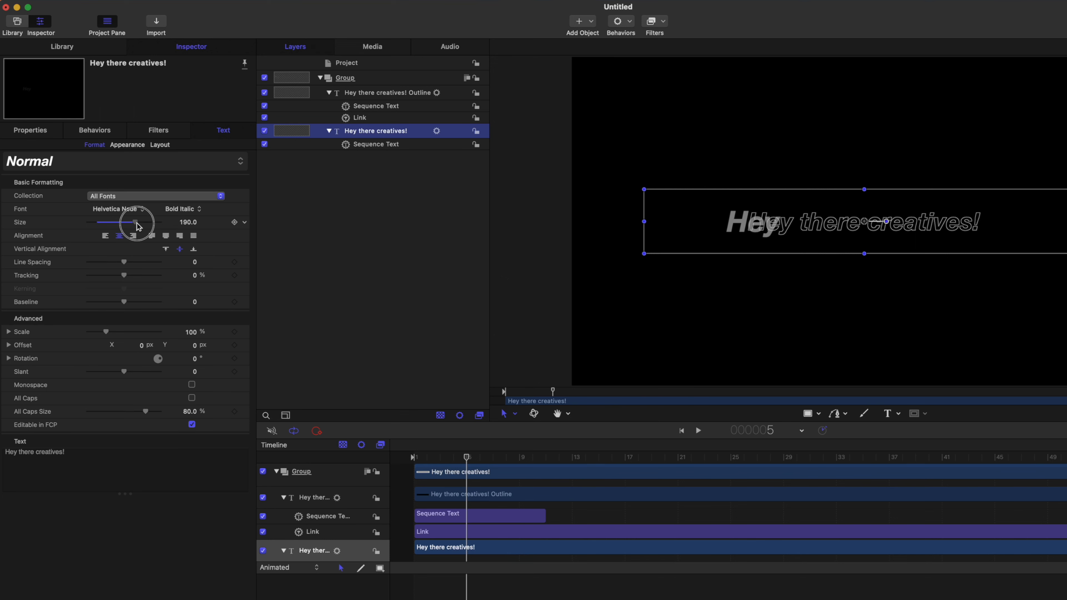
pyautogui.click(184, 222)
pyautogui.write('1')
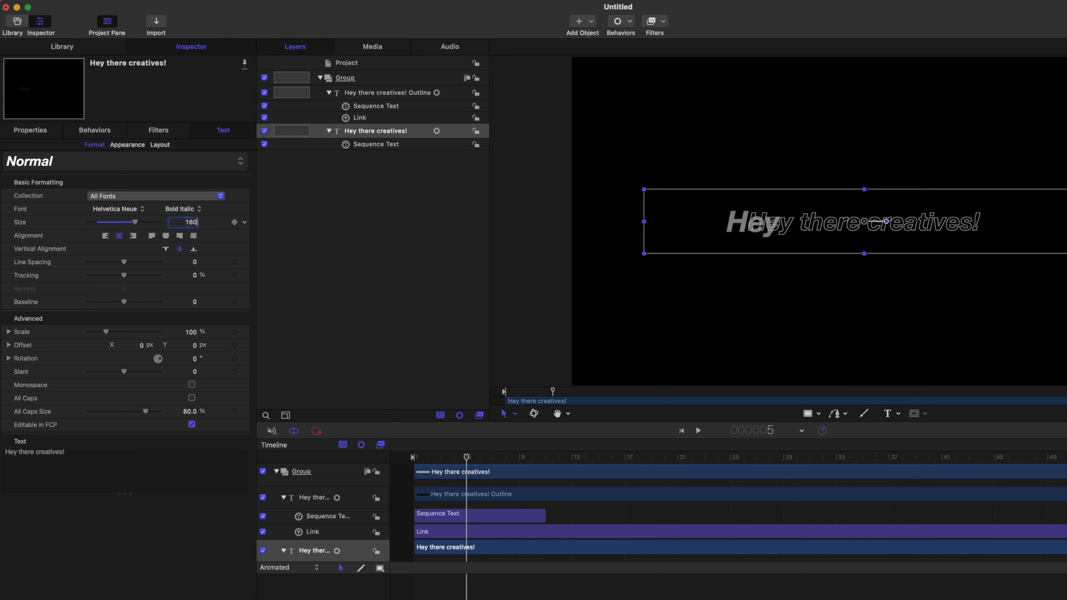
pyautogui.press('Return')
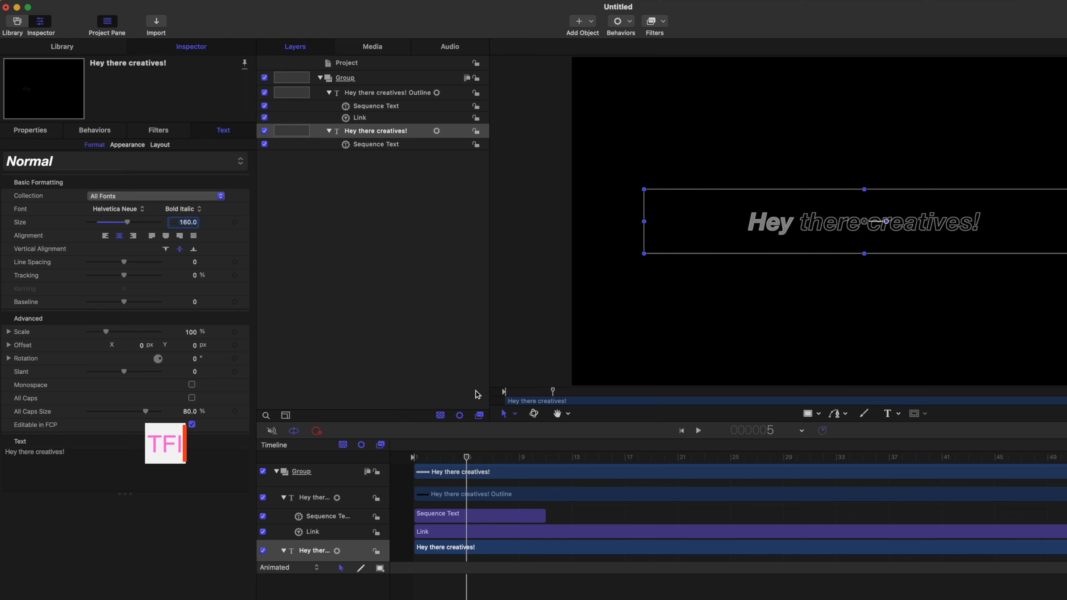
# Move the playhead to frame 15 and add a Link parameter behavior to the outline text's Size
pyautogui.click(515, 459)
pyautogui.moveTo(517, 462); pyautogui.dragTo(597, 460)
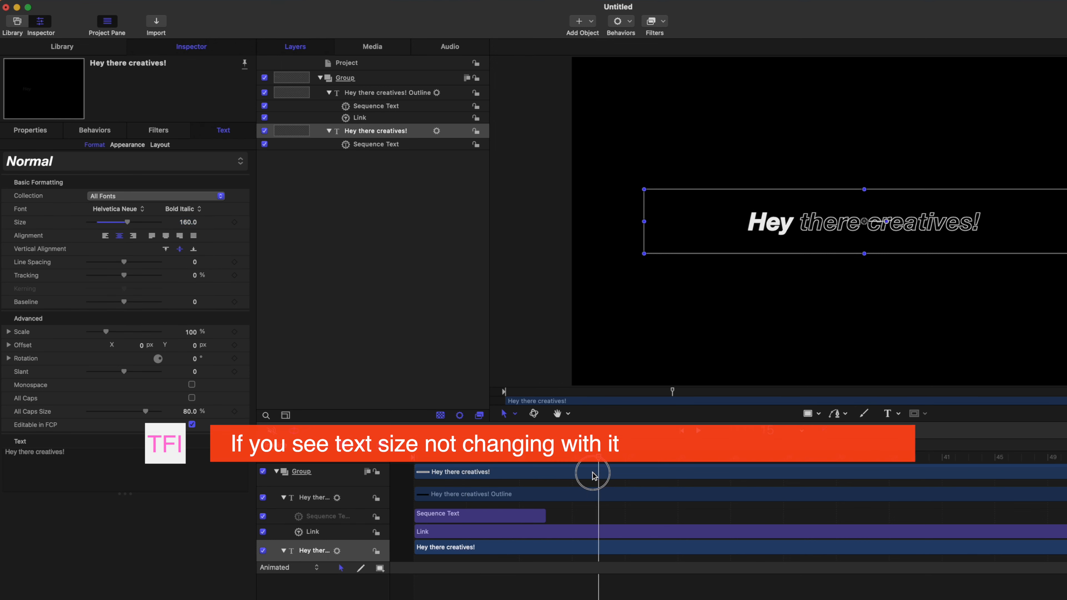
pyautogui.click(807, 414)
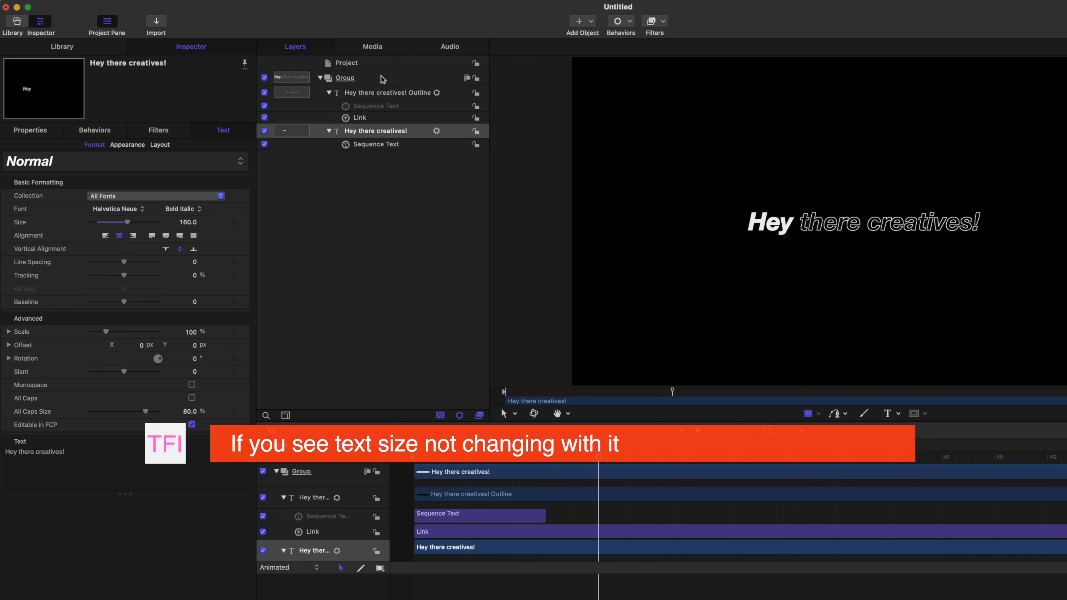
pyautogui.click(392, 94)
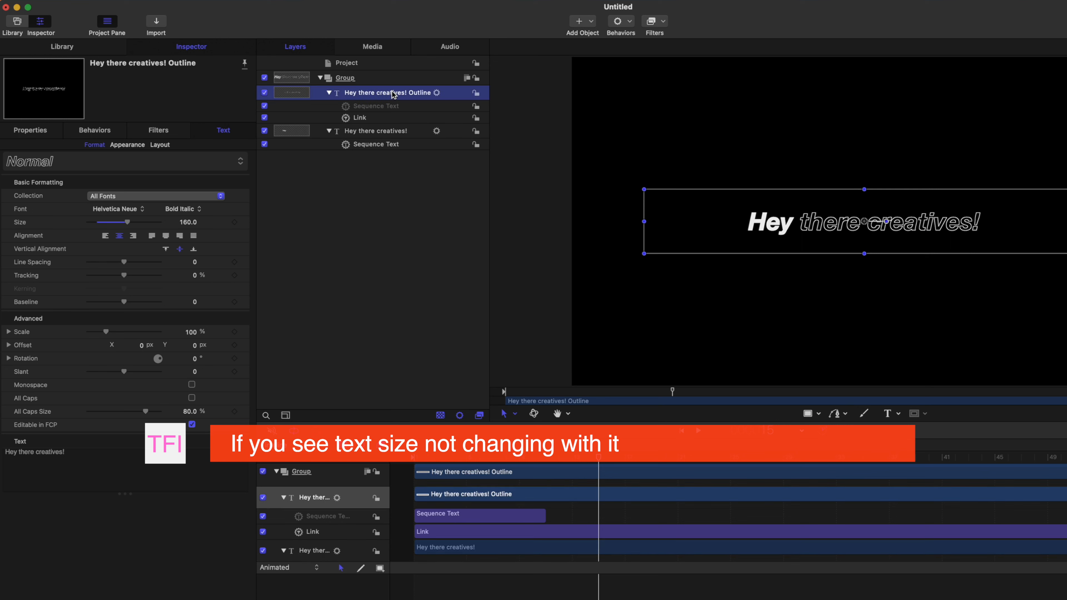
pyautogui.rightClick(243, 224)
pyautogui.moveTo(294, 341)
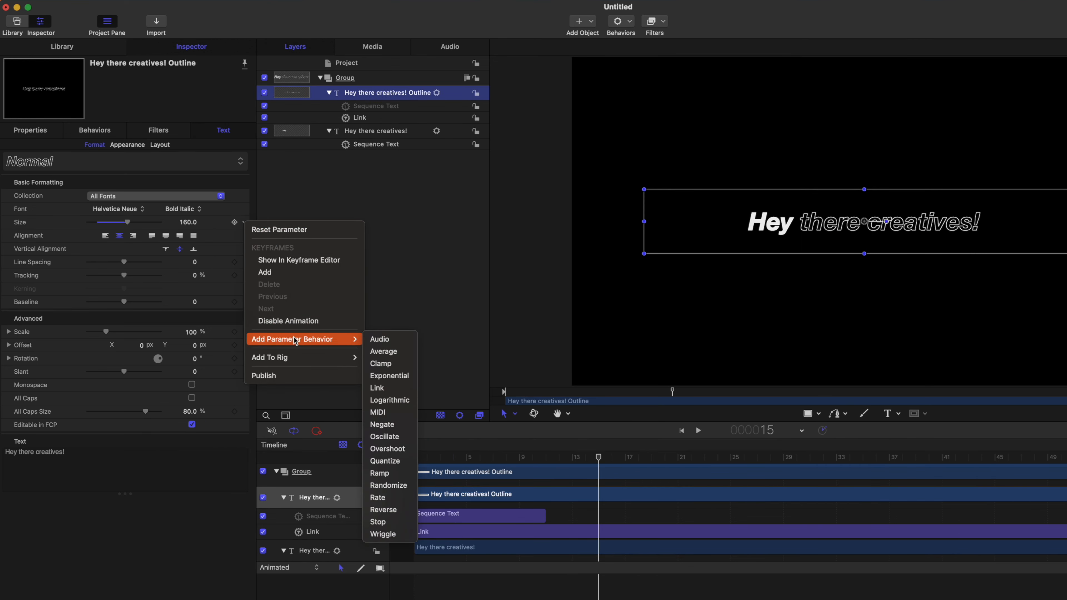
pyautogui.click(380, 389)
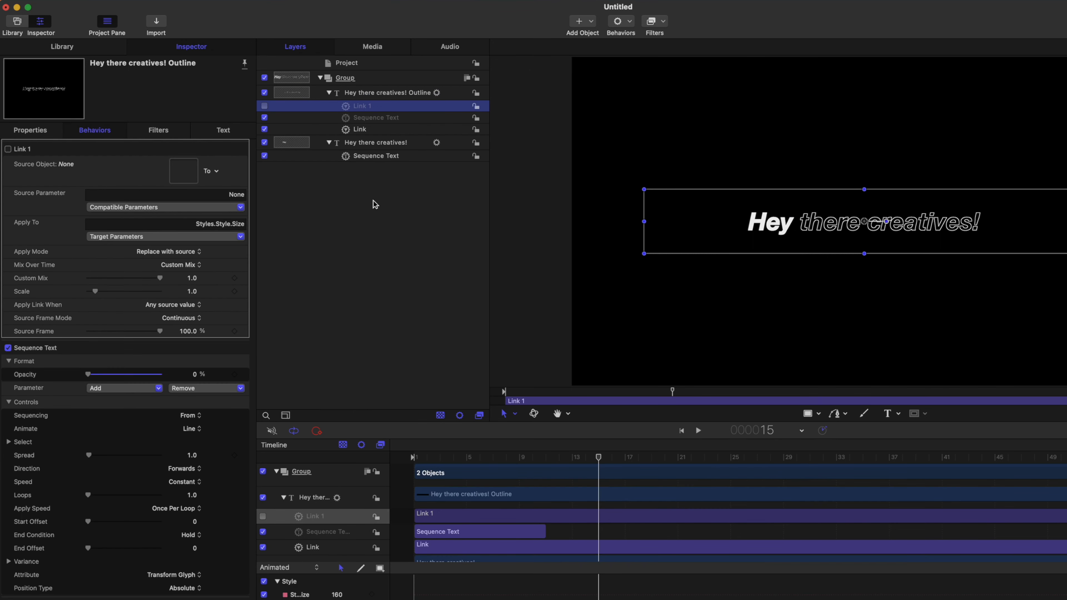
# Make the filled text the source object of the new size link and choose its Size as the source parameter
pyautogui.moveTo(380, 145); pyautogui.dragTo(191, 173)
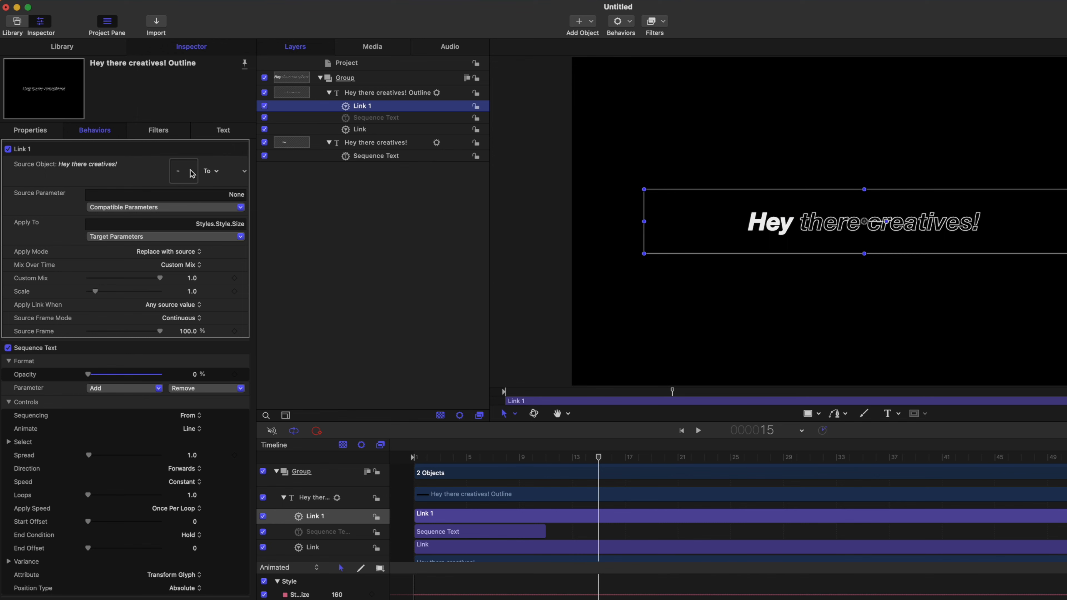
pyautogui.click(241, 207)
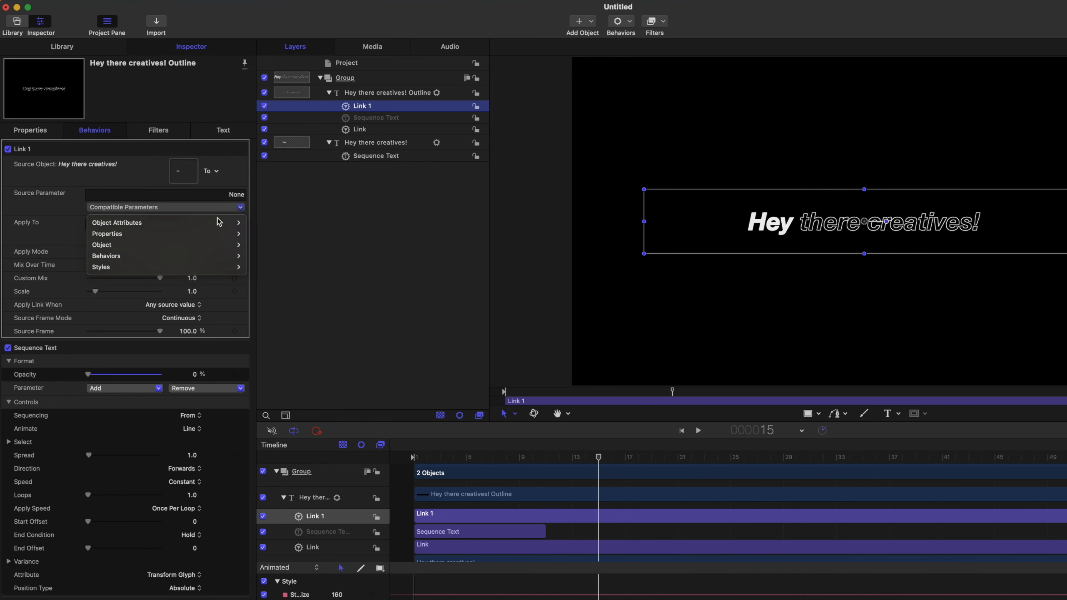
pyautogui.moveTo(193, 243)
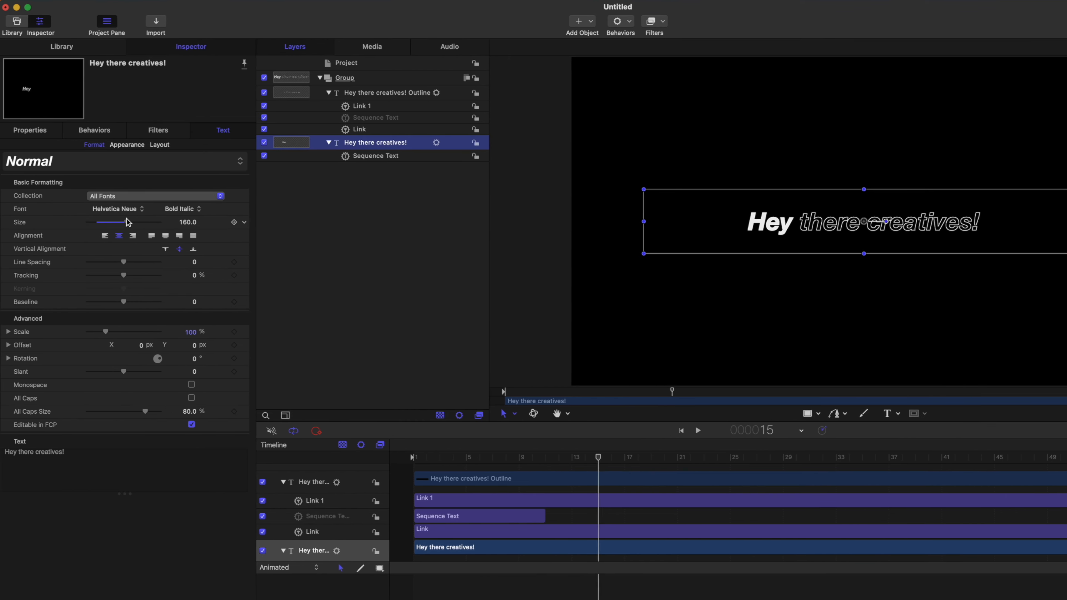
# Test the size link by changing the filled text's size to 154, and restore the size to 160
pyautogui.click(128, 223)
pyautogui.moveTo(128, 223)
pyautogui.mouseDown()
pyautogui.moveTo(152, 223)
pyautogui.moveTo(127, 223)
pyautogui.mouseUp()
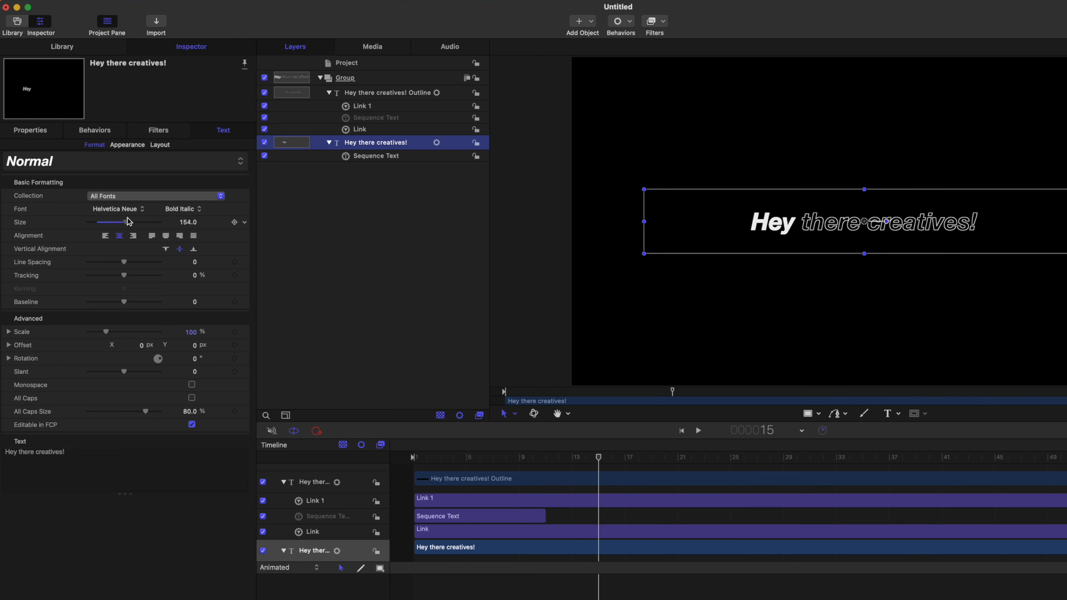
pyautogui.click(185, 223)
pyautogui.write('16')
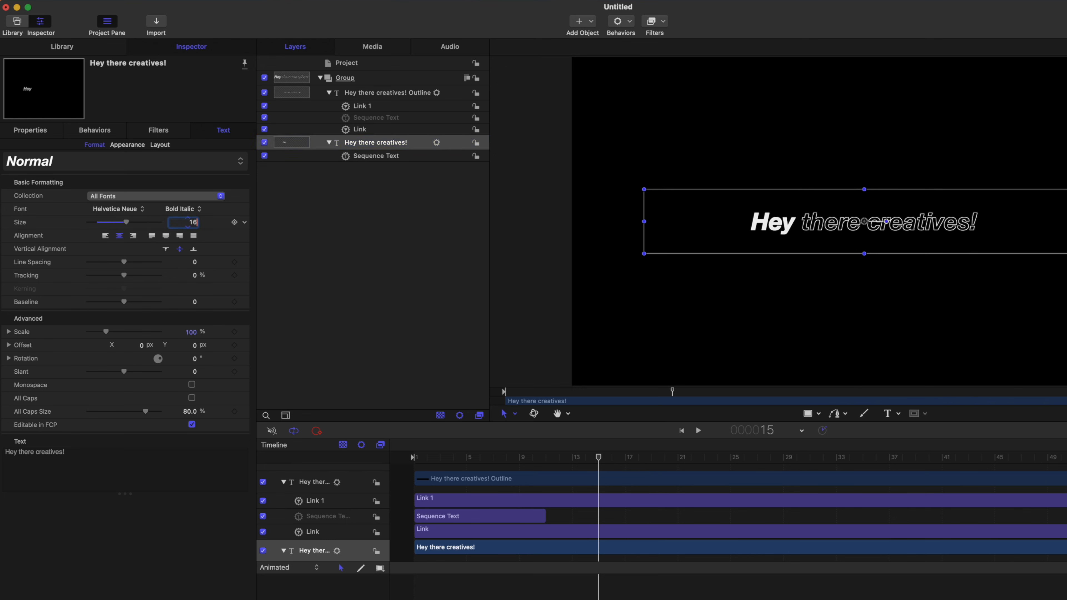
pyautogui.write('0')
pyautogui.press('Return')
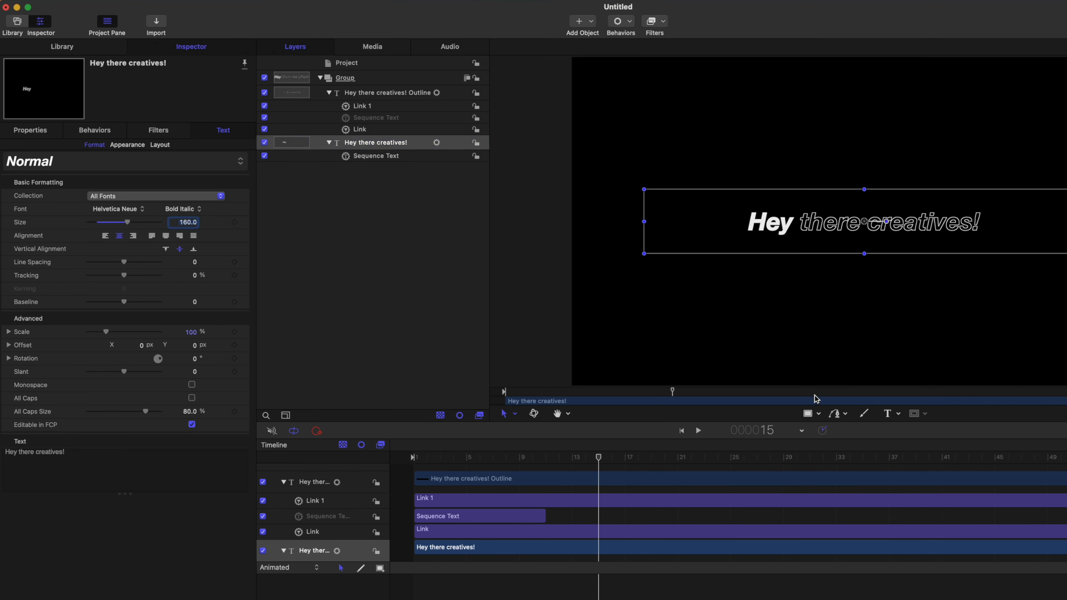
# Play the title animation from frame 1 to check the linked outline and the word-by-word fill
pyautogui.click(808, 413)
pyautogui.moveTo(434, 462); pyautogui.dragTo(357, 459)
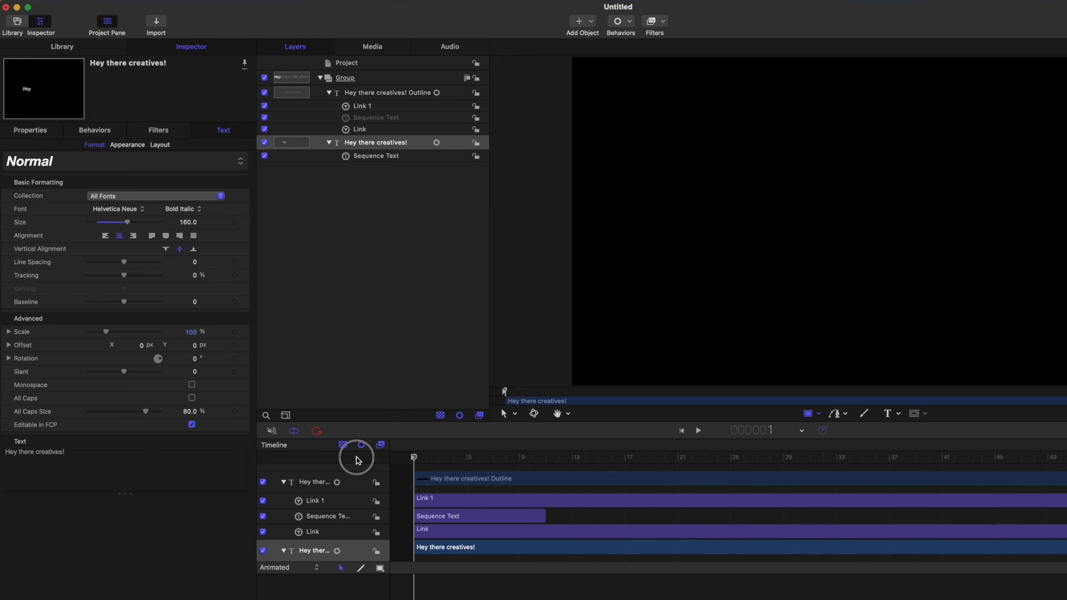
pyautogui.press('space')
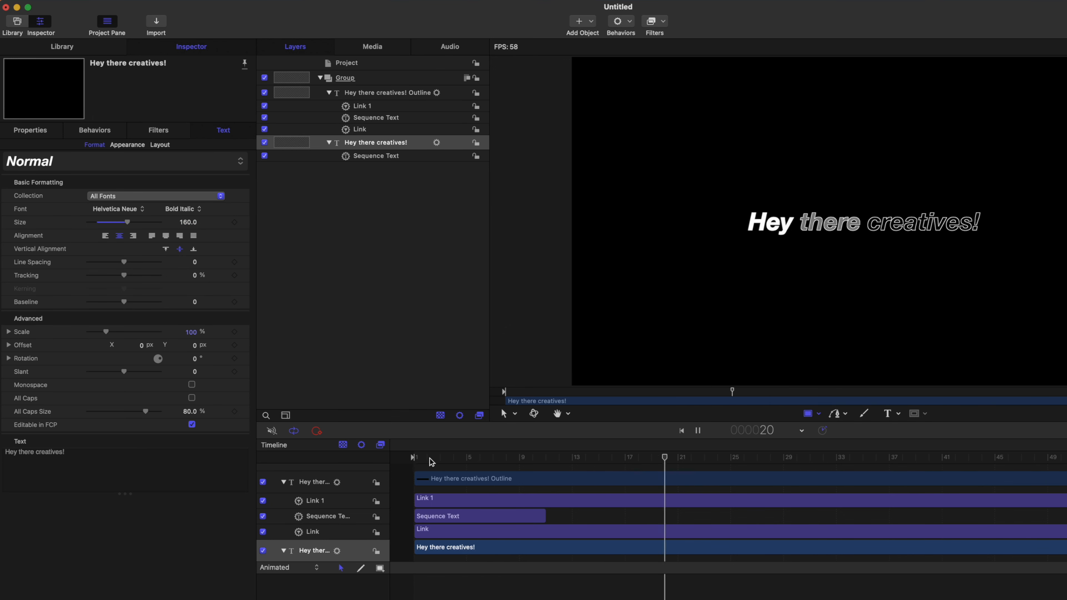
pyautogui.press('space')
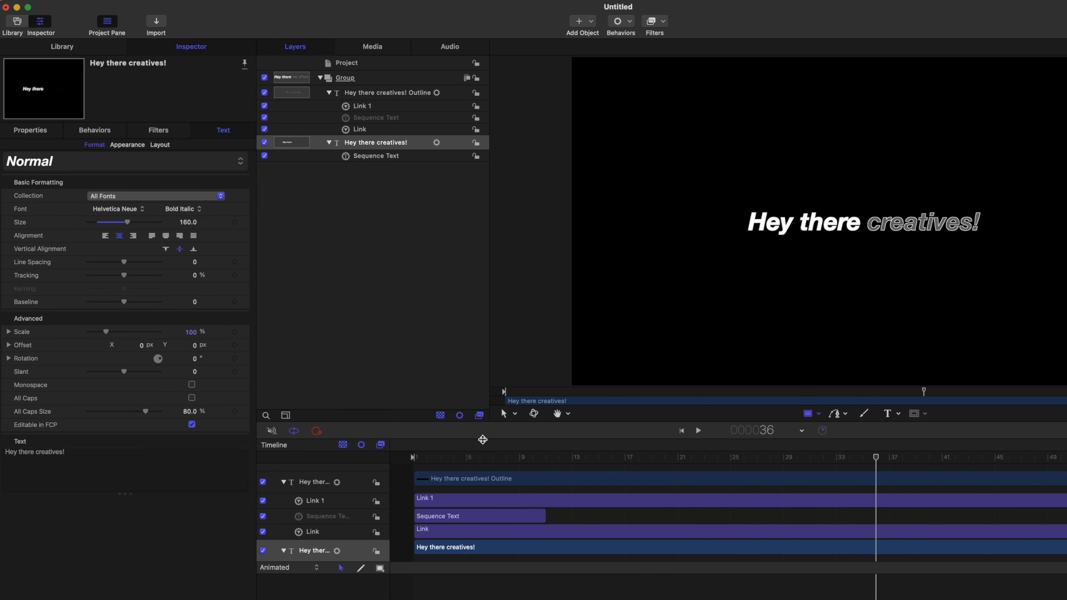
pyautogui.press('space')
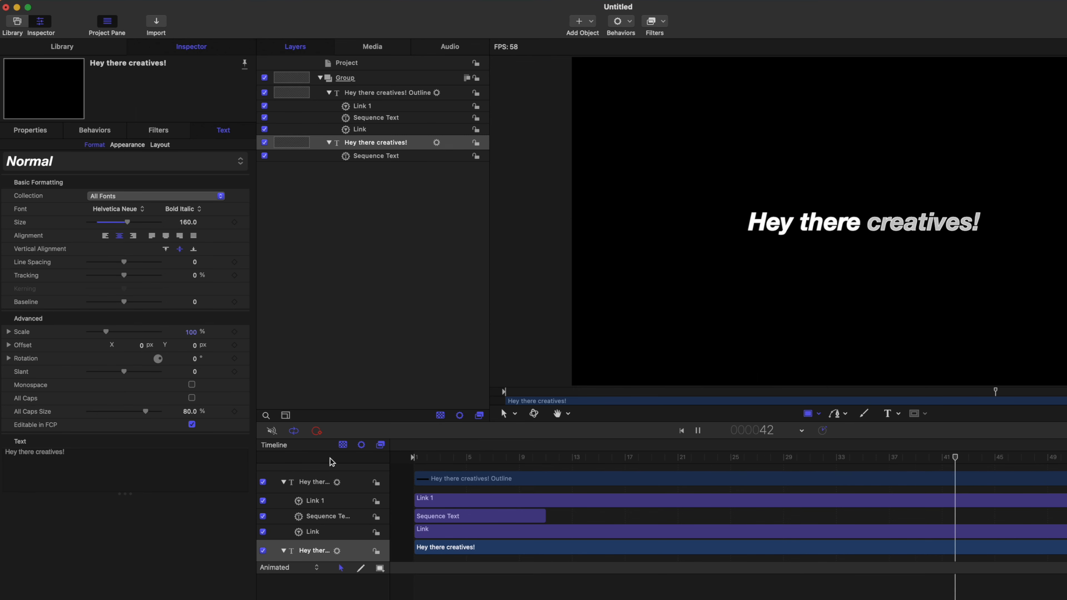
pyautogui.press('space')
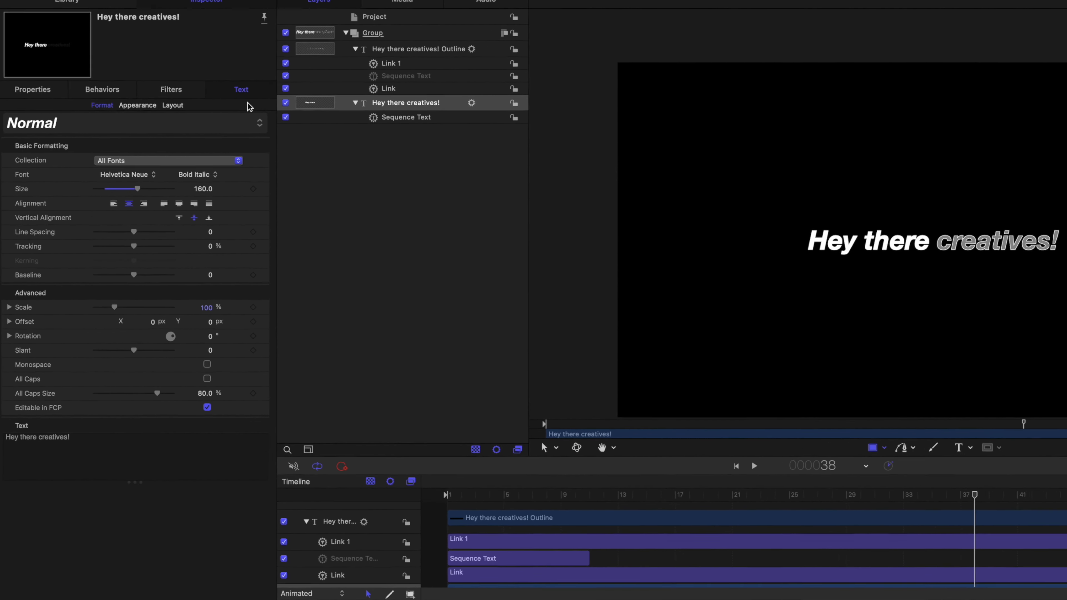
# Publish the Position and Scale parameters of the group containing both text layers
pyautogui.click(346, 32)
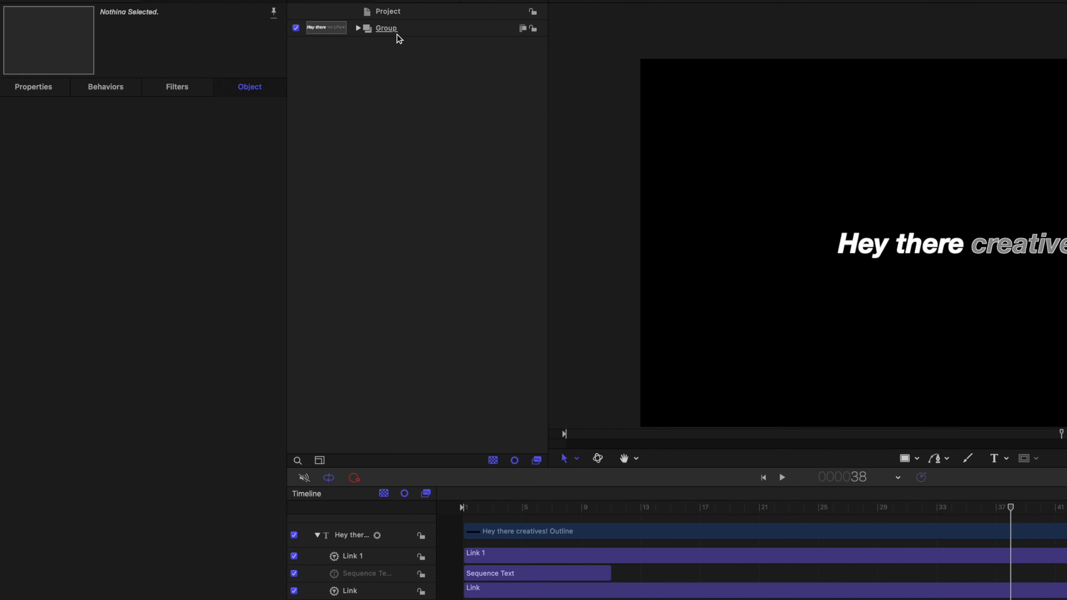
pyautogui.click(385, 28)
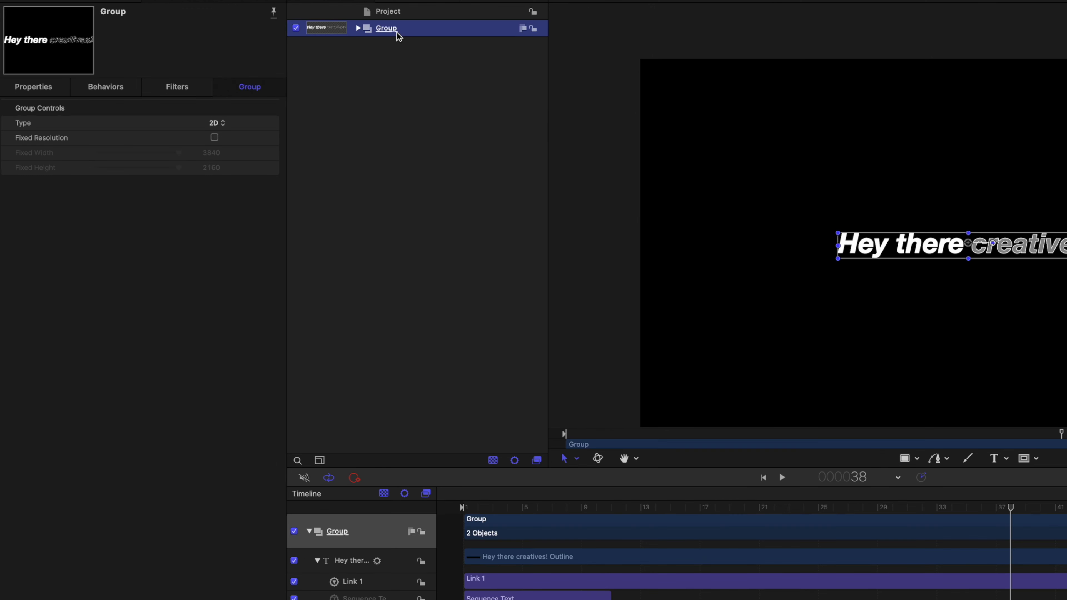
pyautogui.click(28, 89)
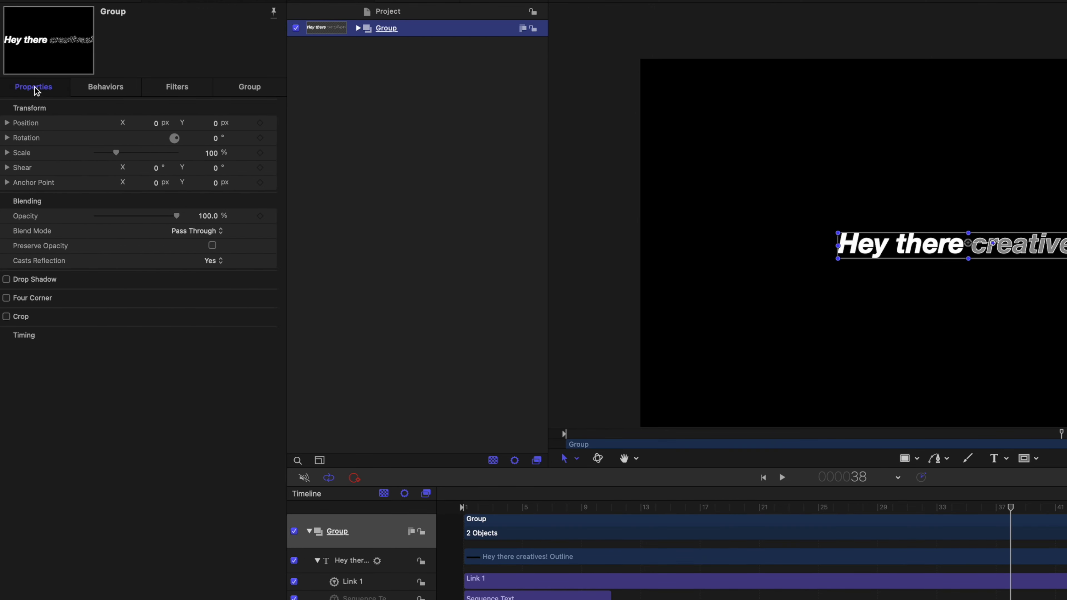
pyautogui.click(267, 124)
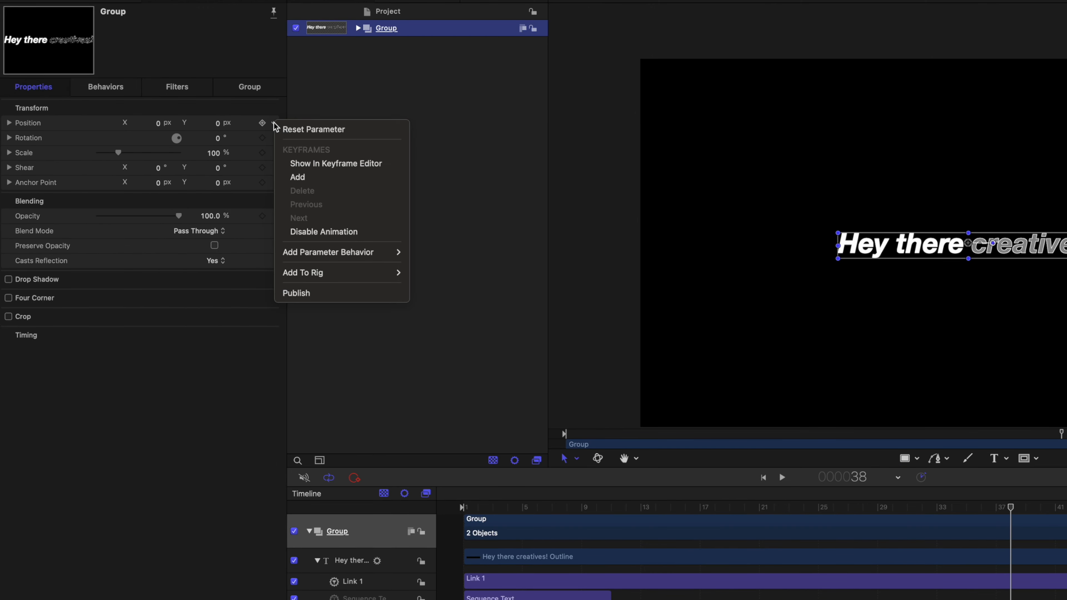
pyautogui.click(287, 294)
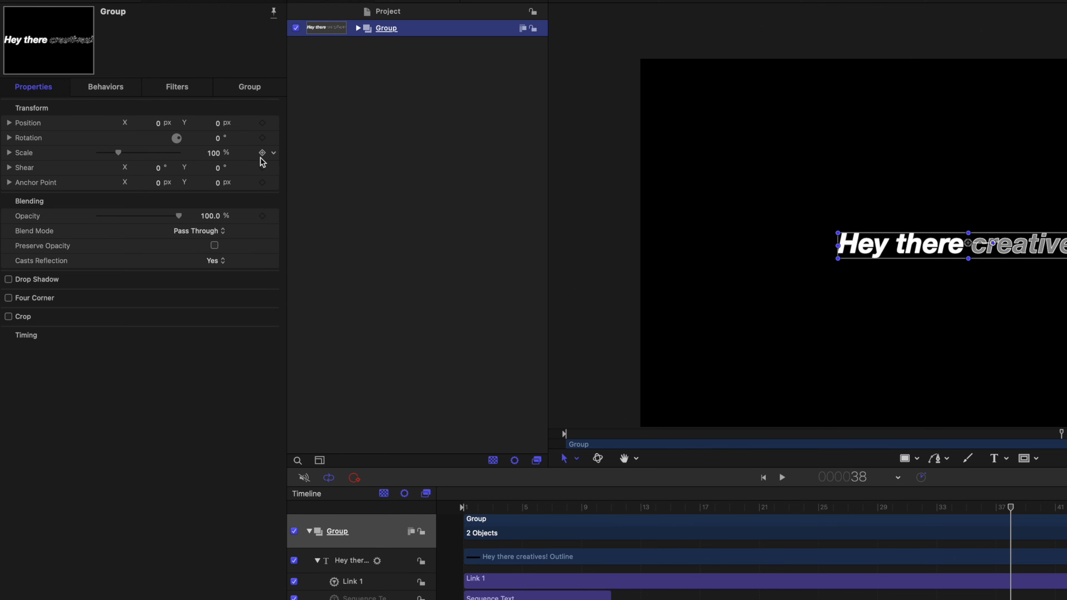
pyautogui.click(273, 153)
pyautogui.click(287, 321)
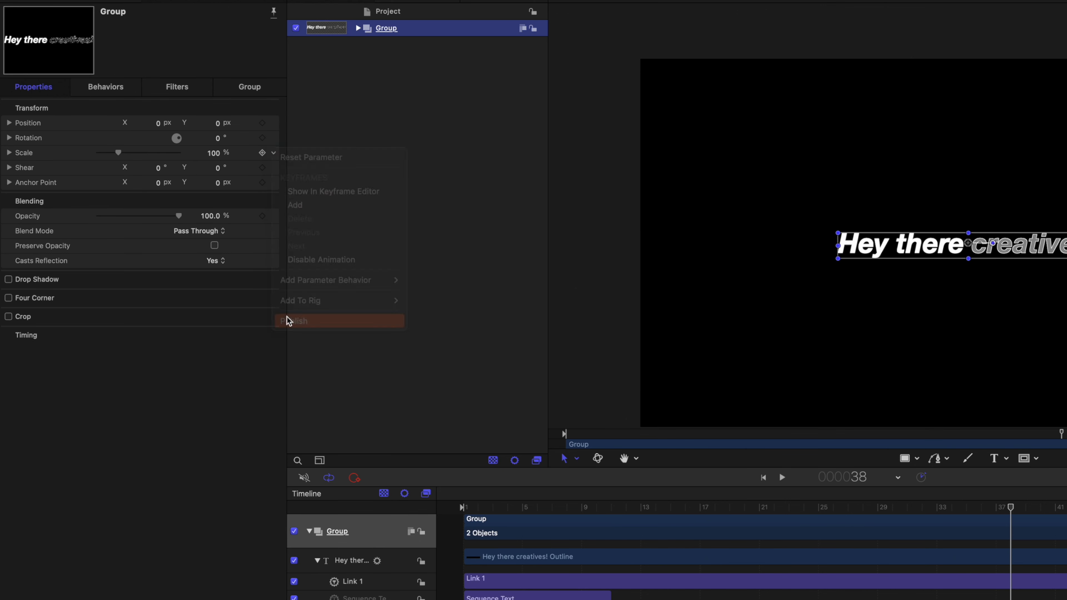
# Publish the Font and Size parameters of the filled text
pyautogui.click(358, 28)
pyautogui.click(420, 101)
pyautogui.click(249, 86)
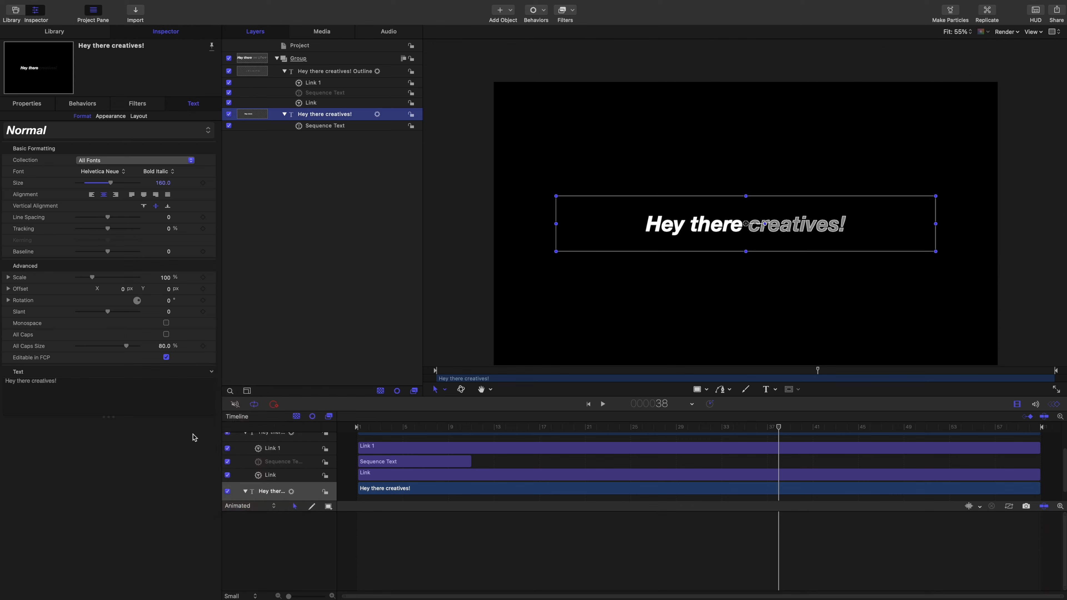
pyautogui.click(212, 173)
pyautogui.click(229, 303)
pyautogui.click(273, 191)
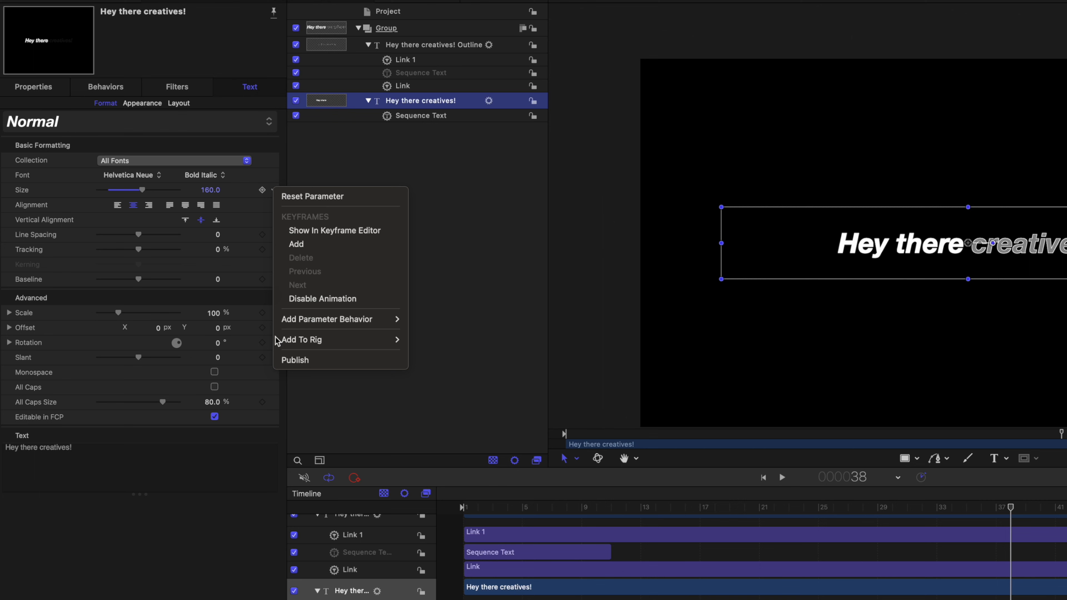
pyautogui.click(292, 361)
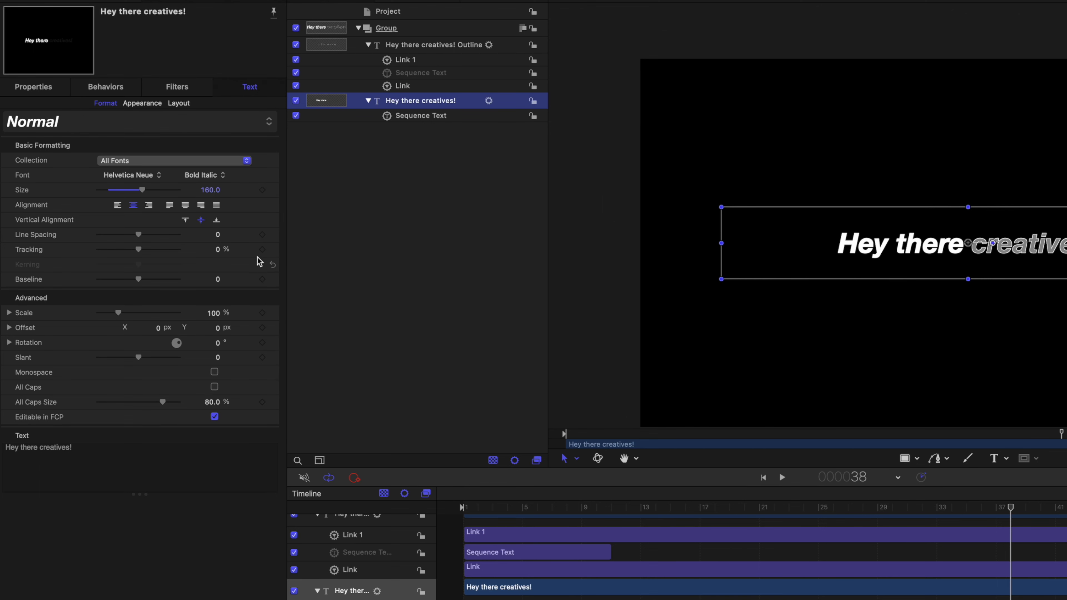
# Publish the face Color parameter of the filled text
pyautogui.click(136, 105)
pyautogui.click(274, 305)
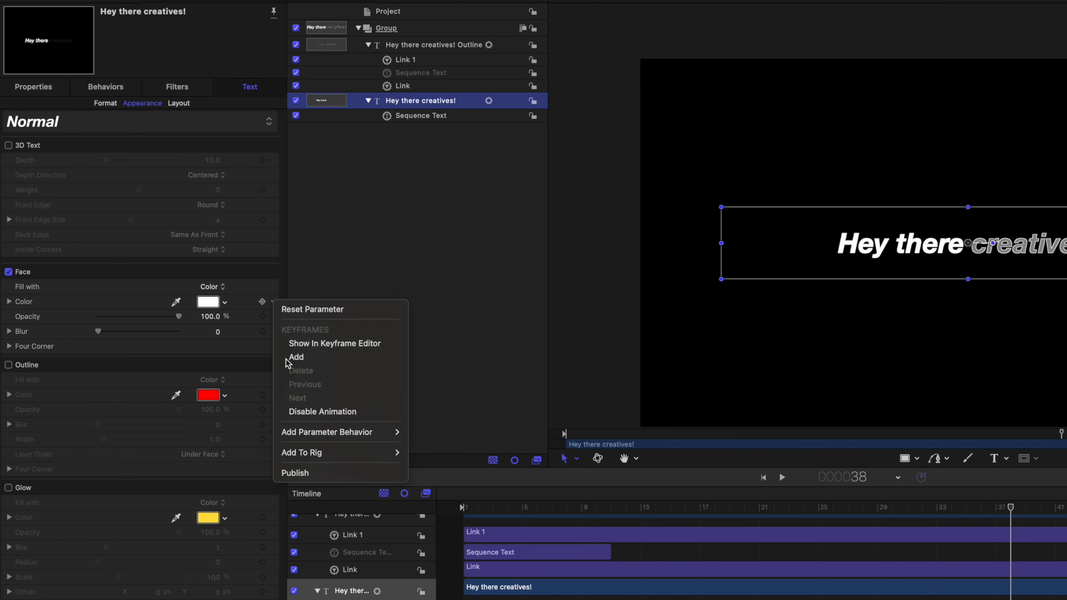
pyautogui.click(299, 471)
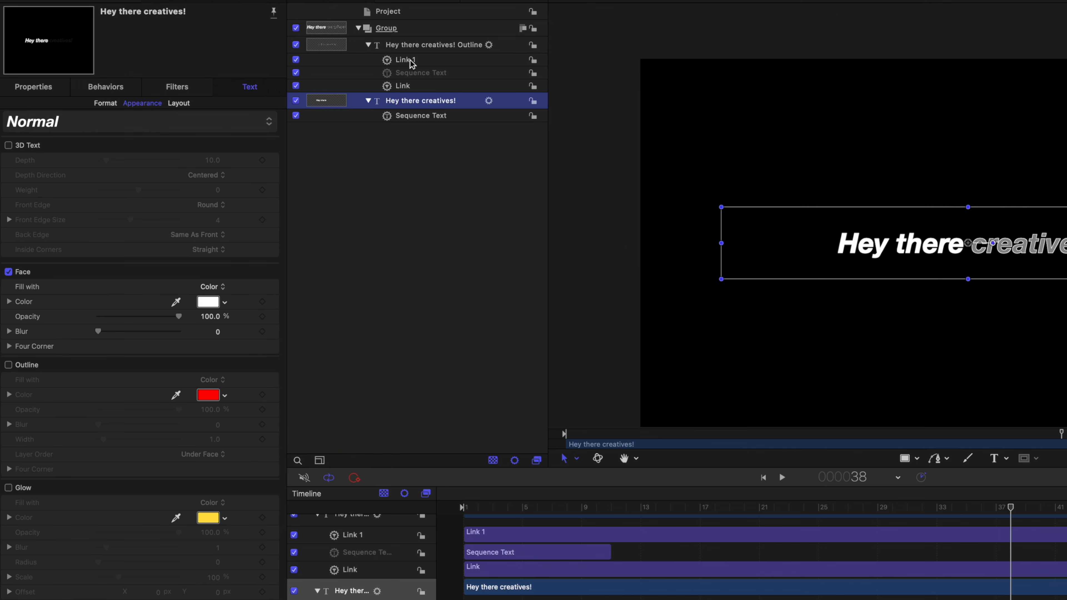
# Publish the outline Color parameter of the Hey there creatives! Outline text layer
pyautogui.click(422, 45)
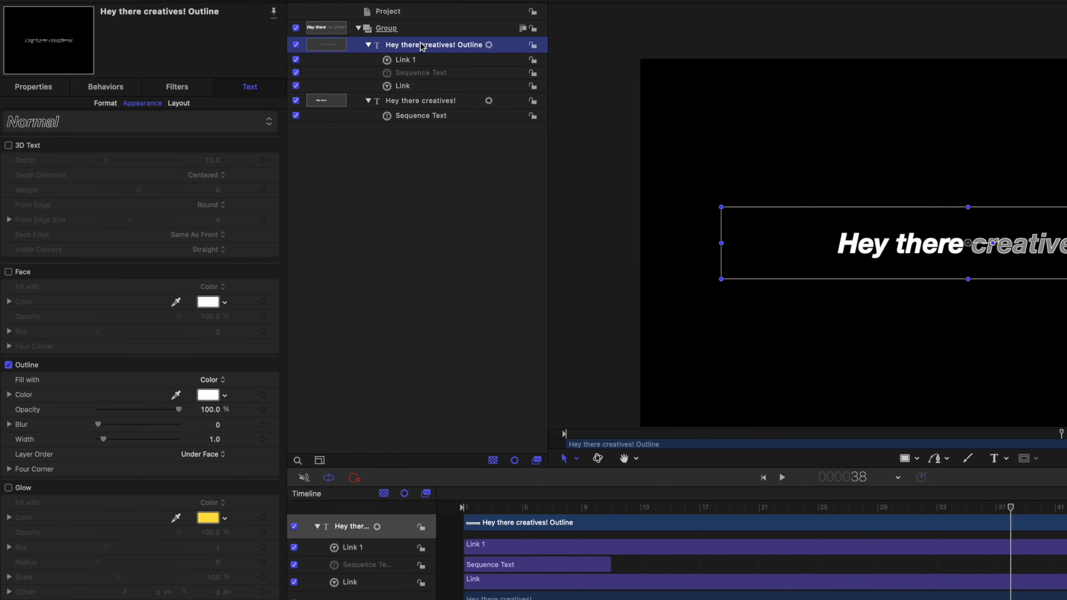
pyautogui.click(275, 397)
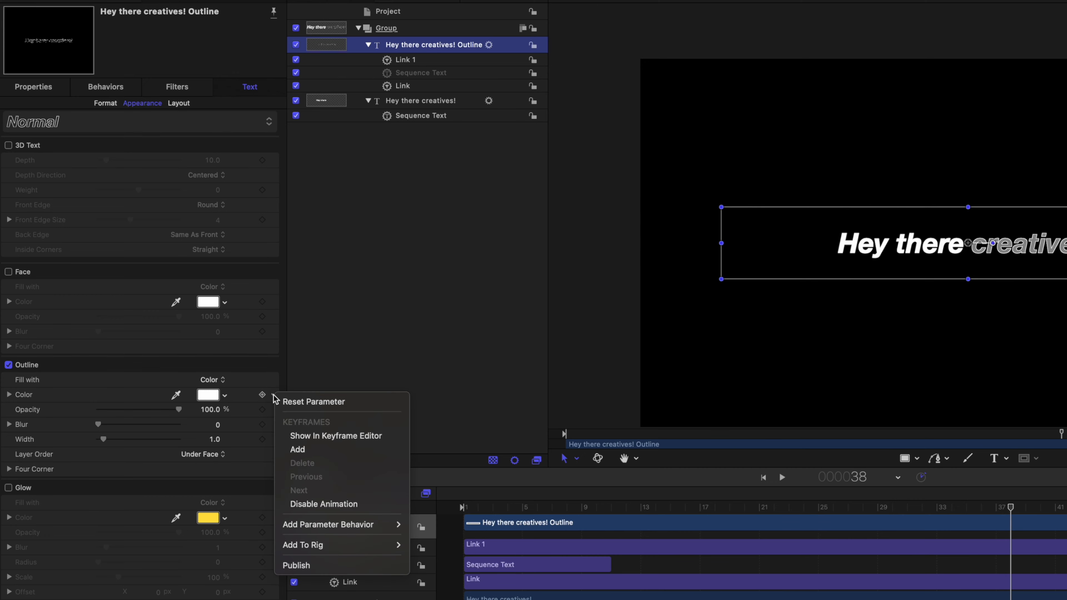
pyautogui.click(298, 565)
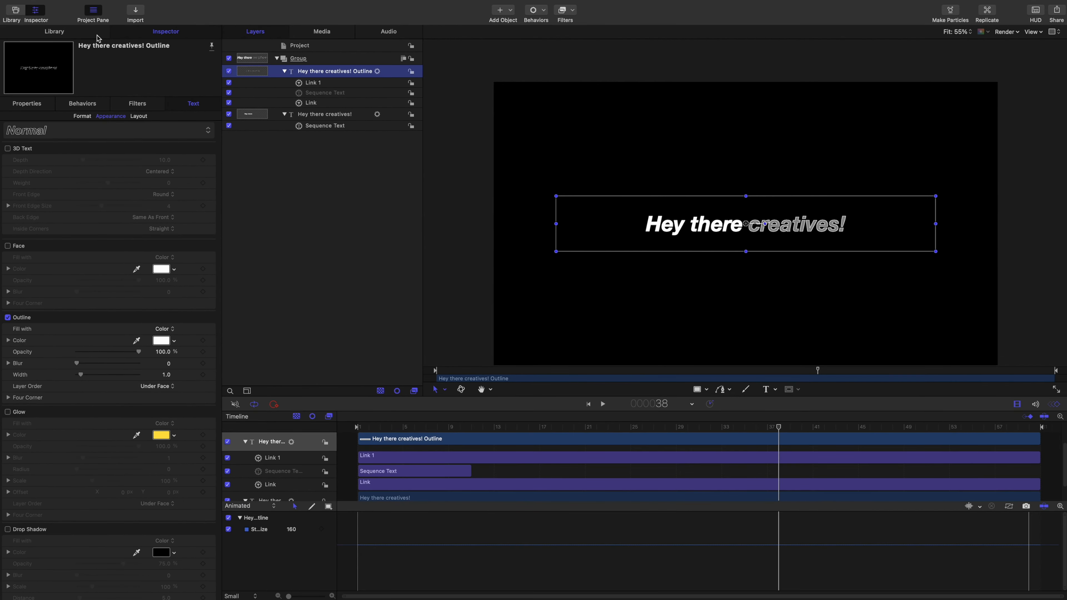
# Save the project as a title template, assign it to the TFI category, and replace the default template name with one starting with "O"
pyautogui.click(59, 6)
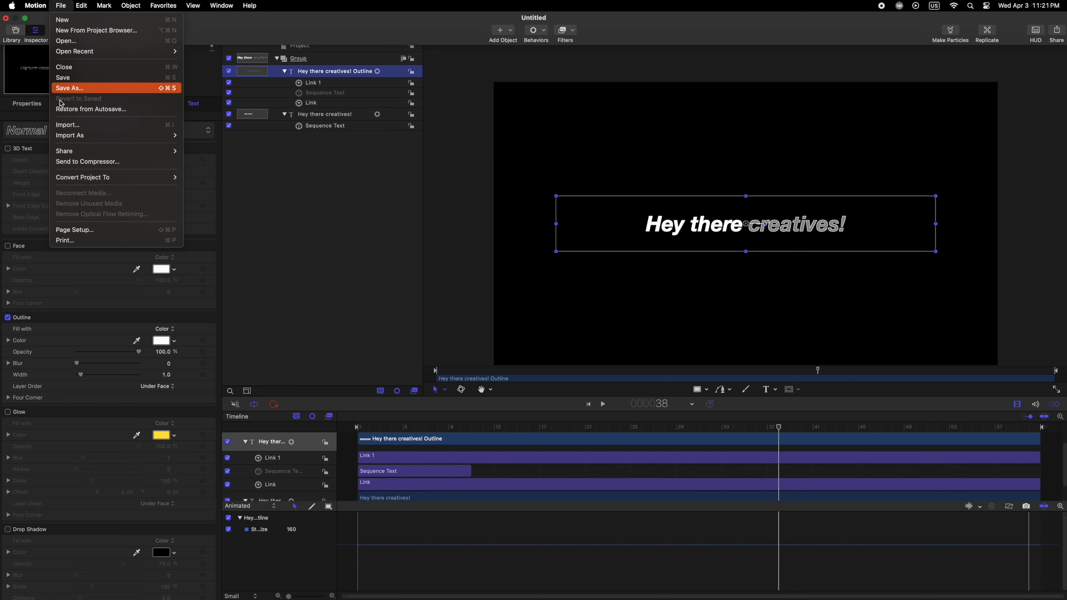
pyautogui.click(84, 78)
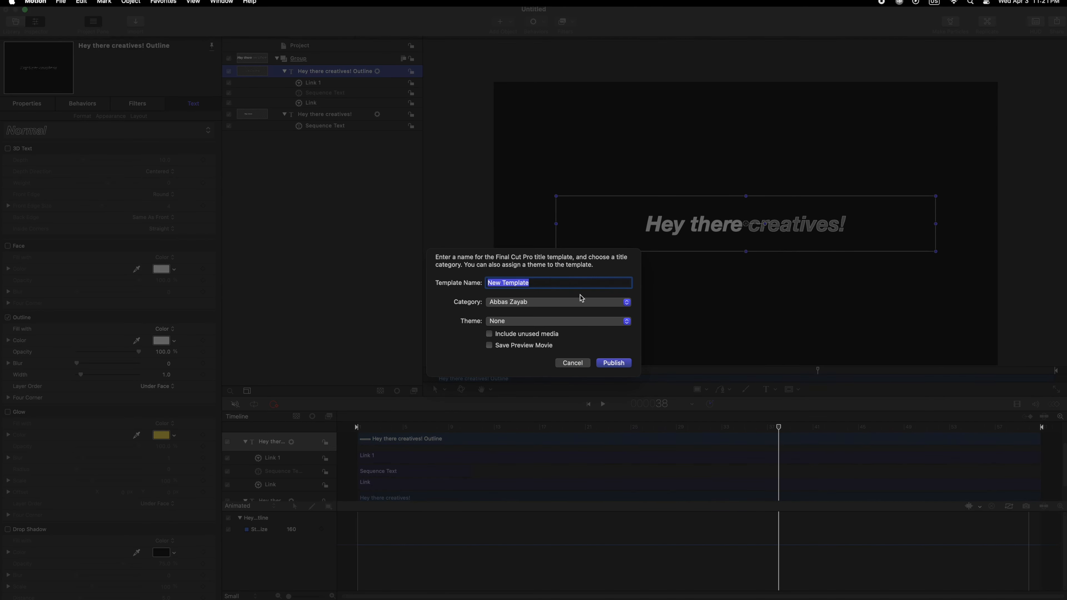
pyautogui.click(542, 299)
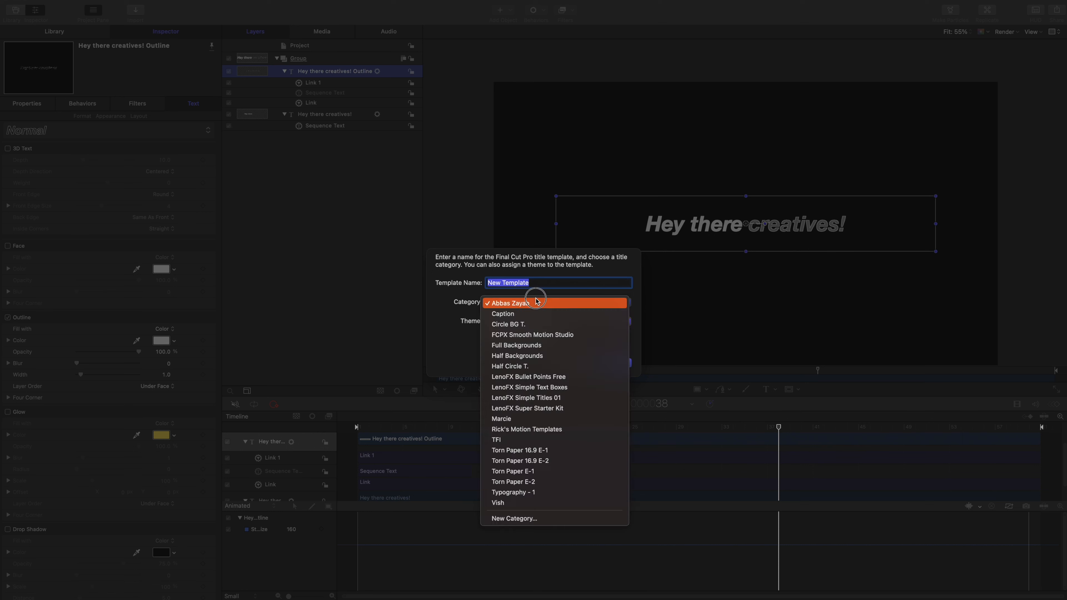
pyautogui.click(518, 439)
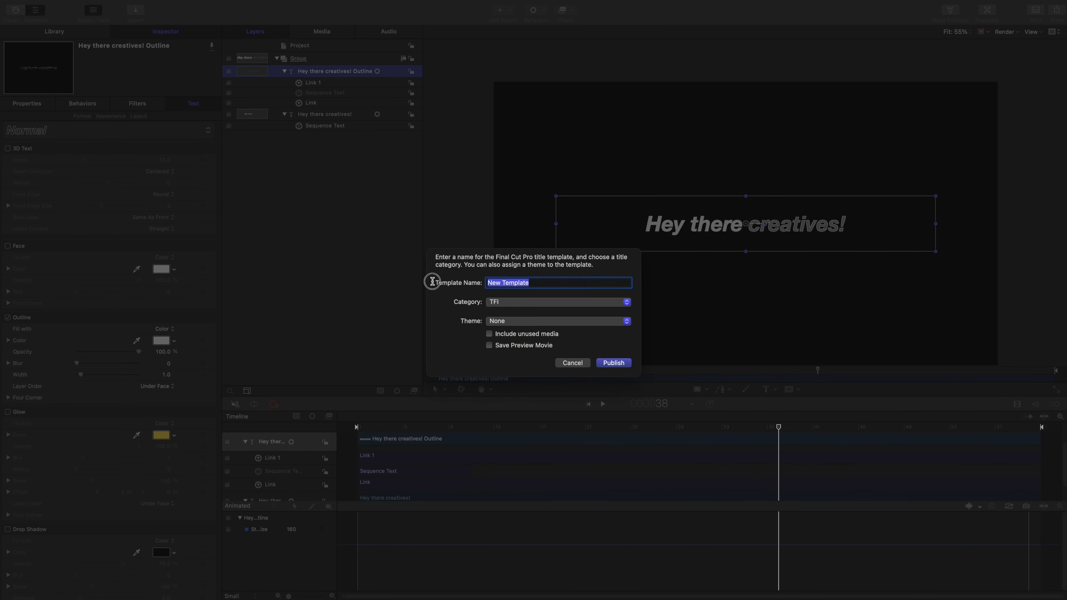
pyautogui.press('BackSpace')
pyautogui.write('O')
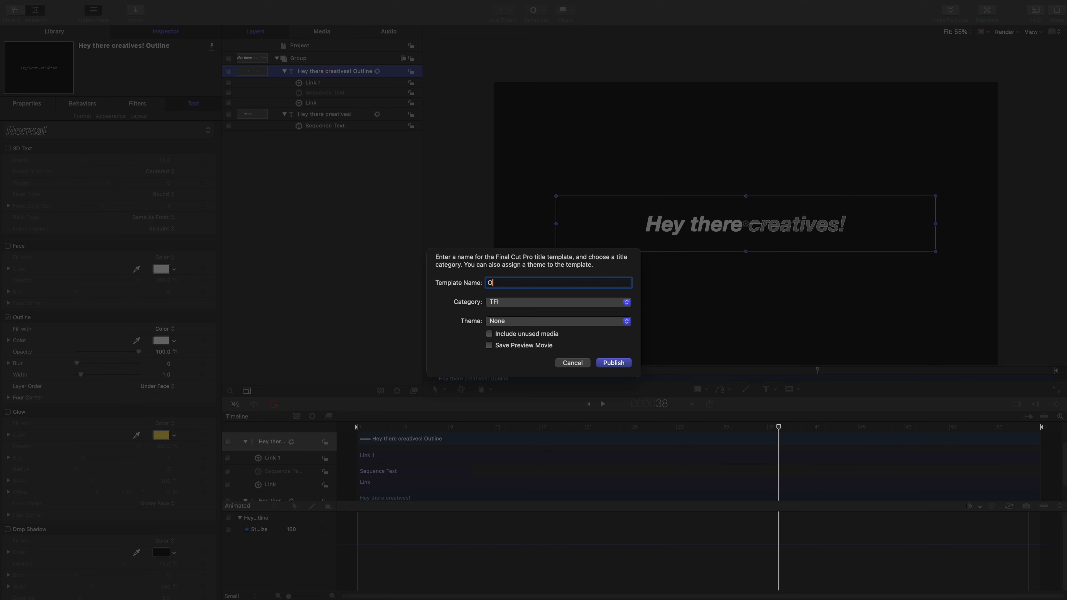